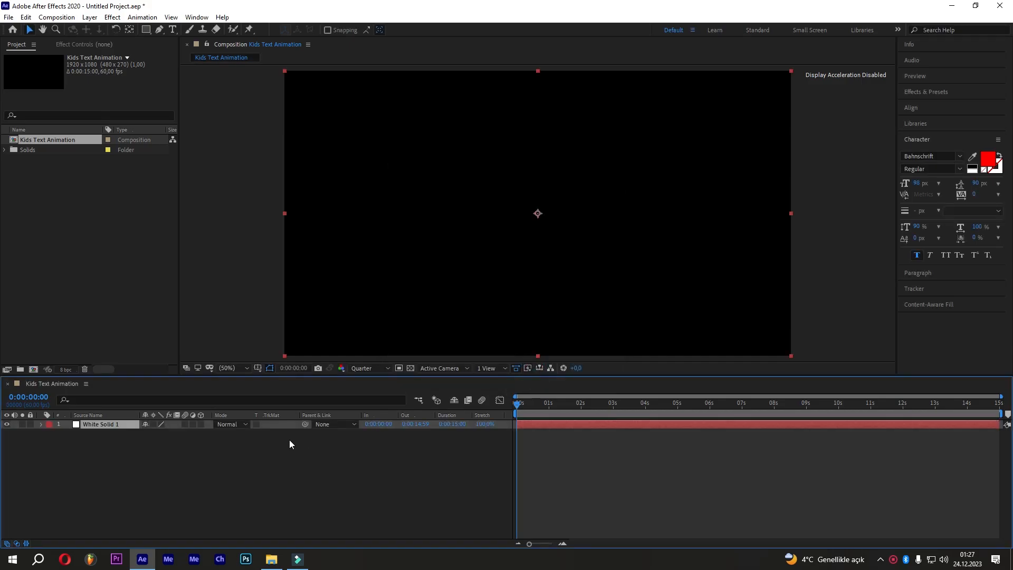
Step: Import the star image from the "Kids text animation" folder into the project
{"action": "left_click", "coordinate": [272, 559]}
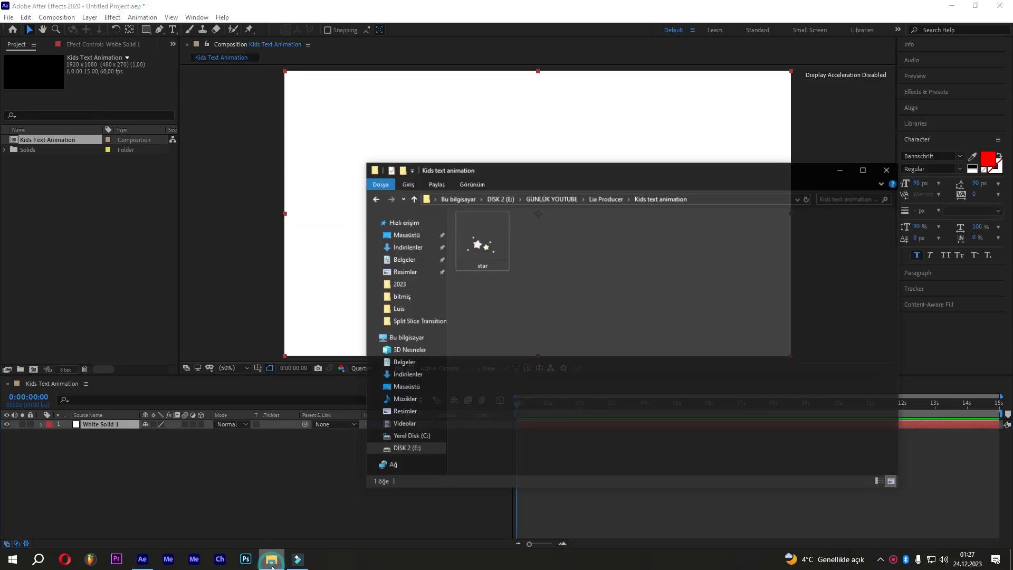
{"action": "left_click", "coordinate": [508, 228]}
{"action": "left_click_drag", "start_coordinate": [508, 228], "coordinate": [93, 215]}
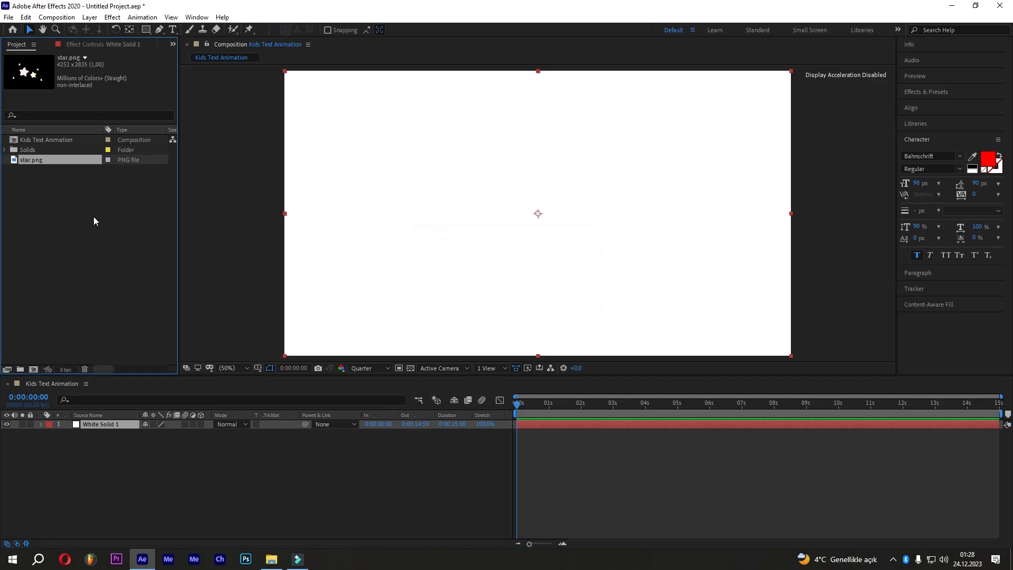
Step: Add a two-line title reading "Cartoon Text Animation" and "For Kids", and place it near the middle of the composition
{"action": "left_click", "coordinate": [174, 31]}
{"action": "left_click", "coordinate": [400, 198]}
{"action": "type", "text": "Cartoon Text Animation"}
{"action": "key", "text": "Return"}
{"action": "type", "text": "For Ki ds"}
{"action": "left_click_drag", "start_coordinate": [428, 217], "coordinate": [563, 218]}
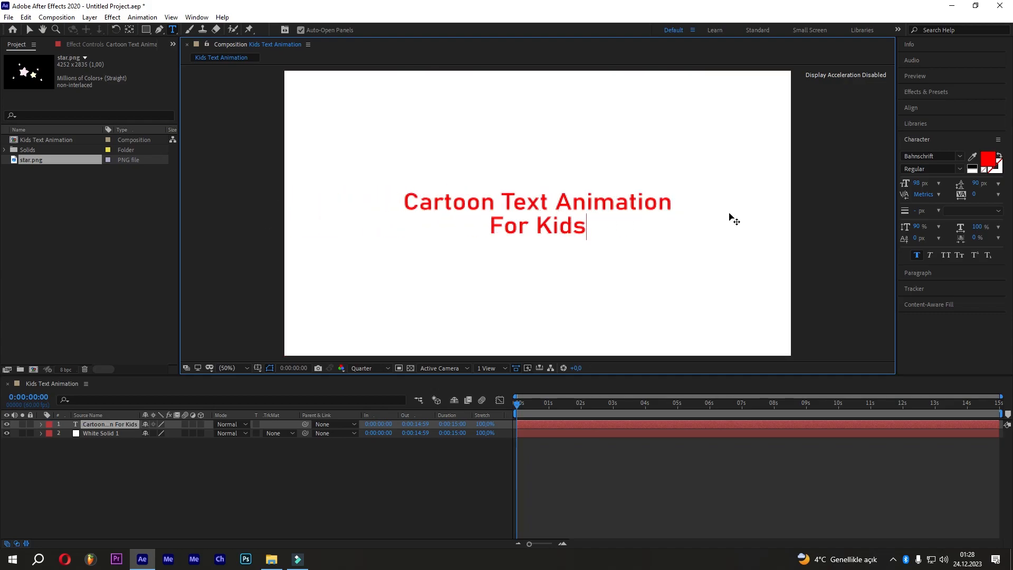
Step: Centre the title text layer horizontally in the composition
{"action": "left_click", "coordinate": [921, 273]}
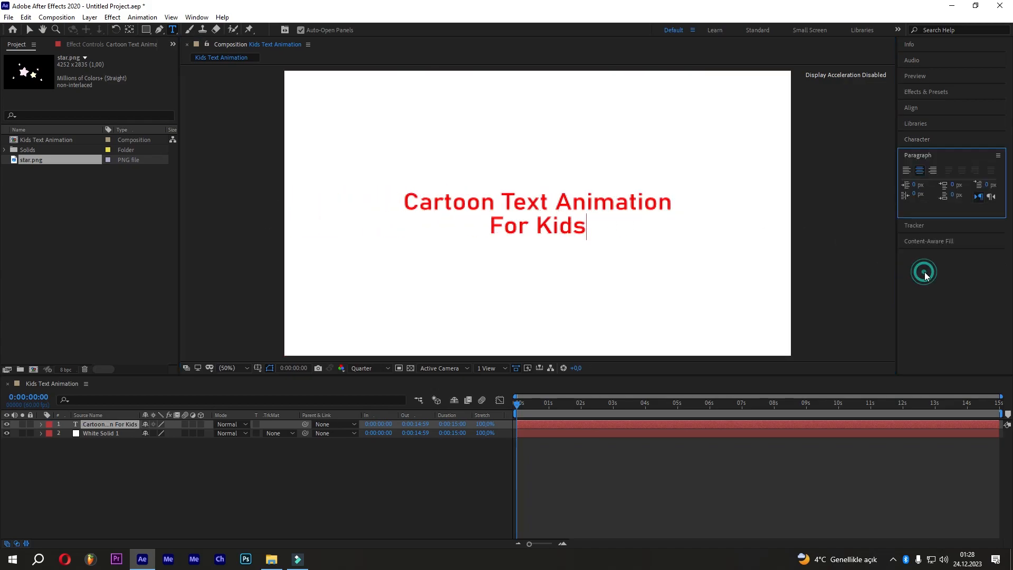
{"action": "left_click", "coordinate": [920, 108]}
{"action": "left_click", "coordinate": [925, 134]}
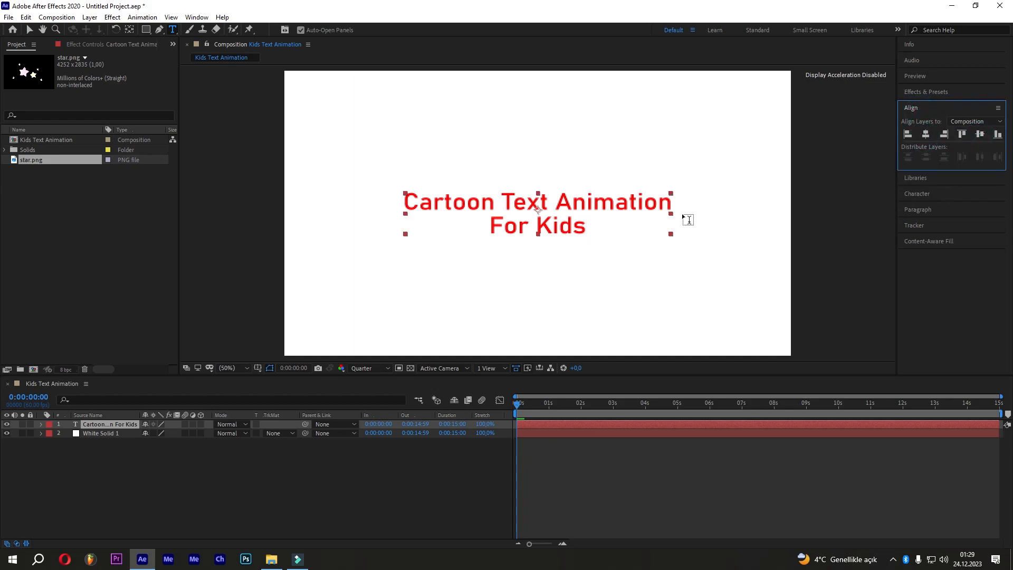
Step: Change the font of the whole title to Nikolas & Pine
{"action": "left_click", "coordinate": [639, 206]}
{"action": "left_click", "coordinate": [918, 194]}
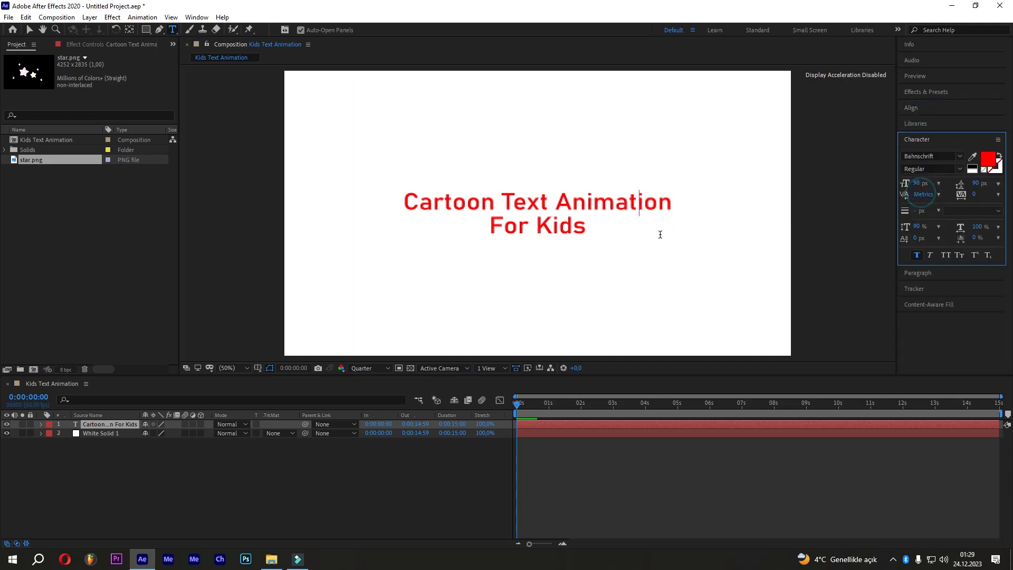
{"action": "double_click", "coordinate": [582, 201]}
{"action": "key", "text": "ctrl+a"}
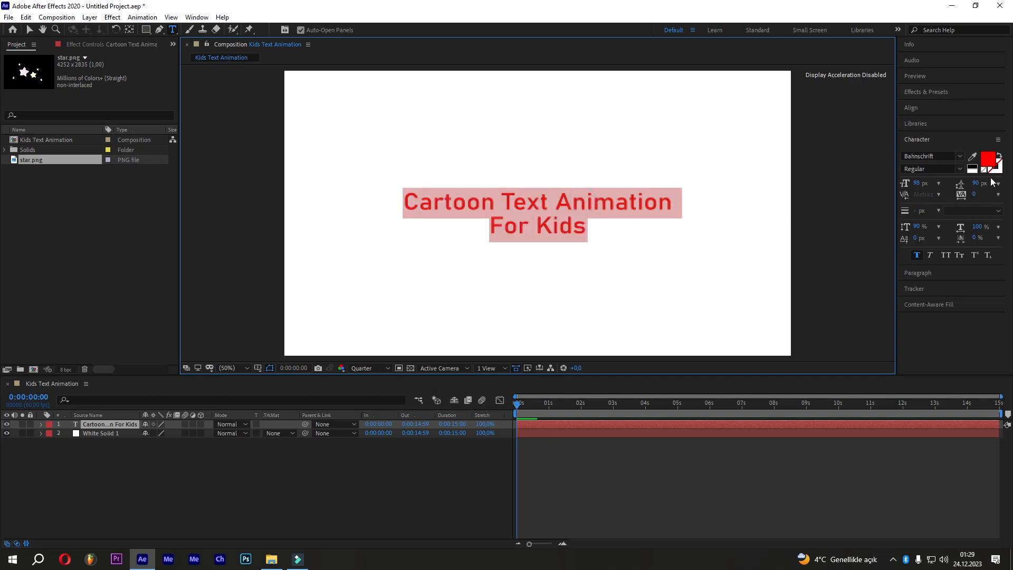
{"action": "left_click", "coordinate": [960, 157]}
{"action": "type", "text": "pi"}
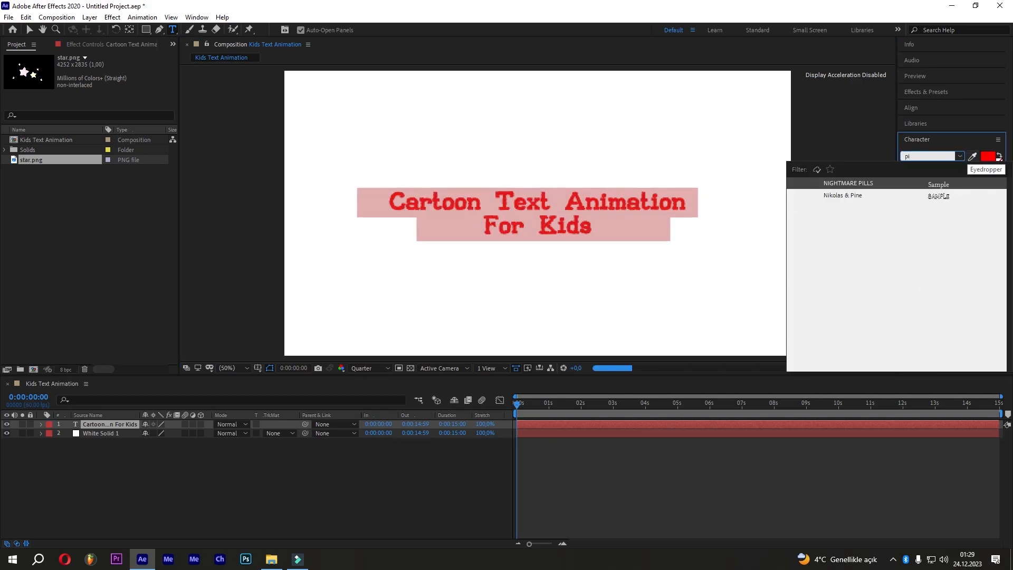
{"action": "left_click", "coordinate": [908, 197]}
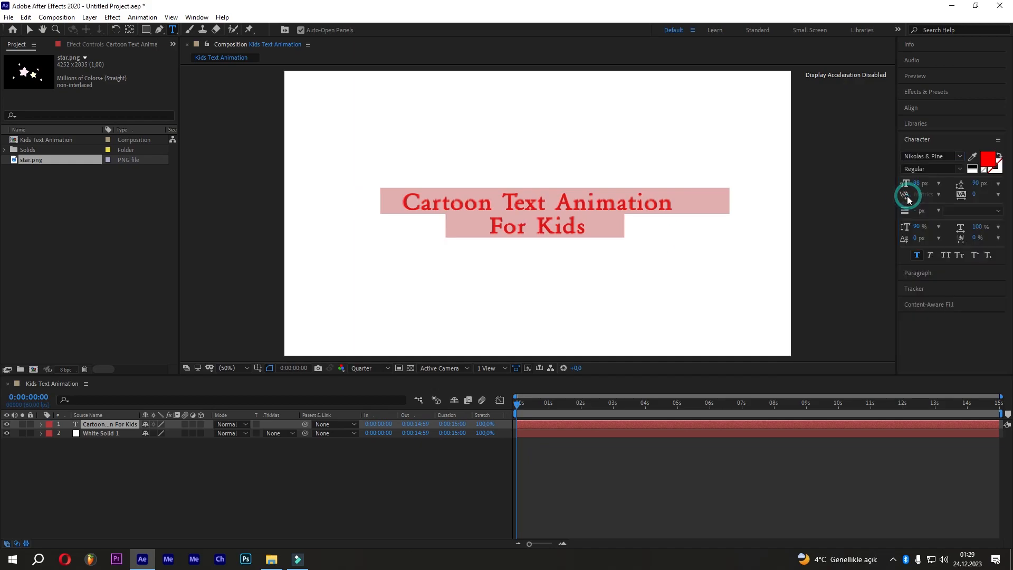
Step: Set the "For Kids" line's leading to 147 px and its font size to 126 px
{"action": "left_click", "coordinate": [596, 205]}
{"action": "left_click_drag", "start_coordinate": [415, 201], "coordinate": [471, 195]}
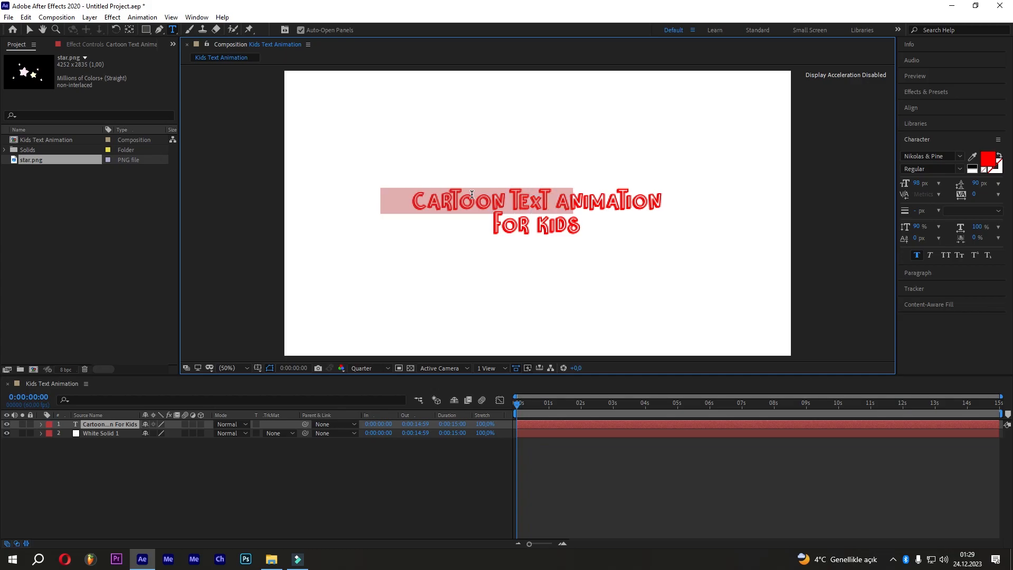
{"action": "left_click", "coordinate": [472, 194]}
{"action": "key", "text": "shift+Left"}
{"action": "key", "text": "shift+Left"}
{"action": "key", "text": "shift+Left"}
{"action": "key", "text": "shift+Left"}
{"action": "key", "text": "shift+Left"}
{"action": "key", "text": "shift+Left"}
{"action": "key", "text": "shift+Left"}
{"action": "key", "text": "shift+Left"}
{"action": "key", "text": "shift+Left"}
{"action": "key", "text": "shift+Left"}
{"action": "key", "text": "shift+Left"}
{"action": "key", "text": "shift+Left"}
{"action": "key", "text": "shift+Left"}
{"action": "key", "text": "shift+Left"}
{"action": "key", "text": "shift+Left"}
{"action": "key", "text": "shift+Left"}
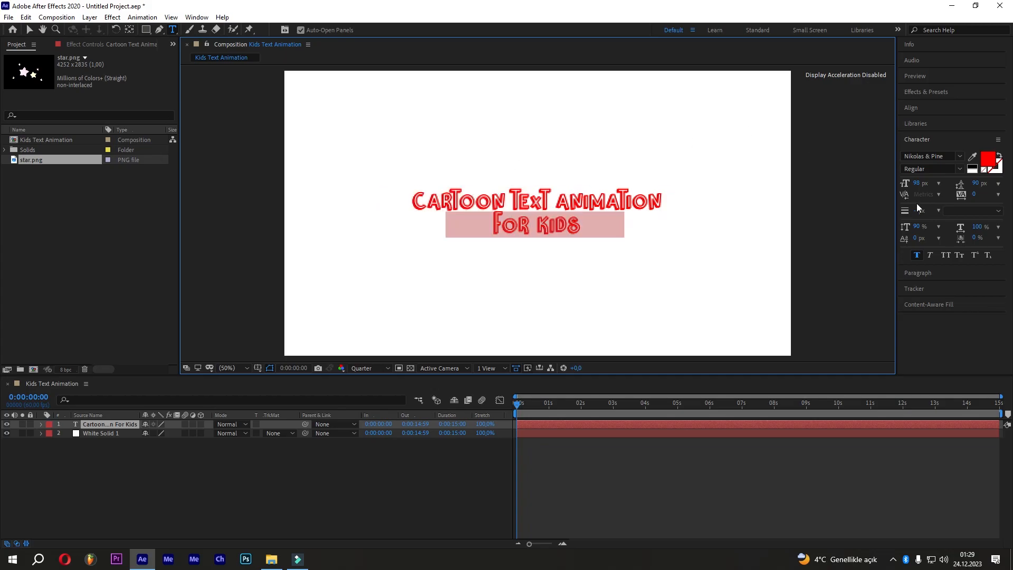
{"action": "left_click_drag", "start_coordinate": [976, 182], "coordinate": [1007, 183]}
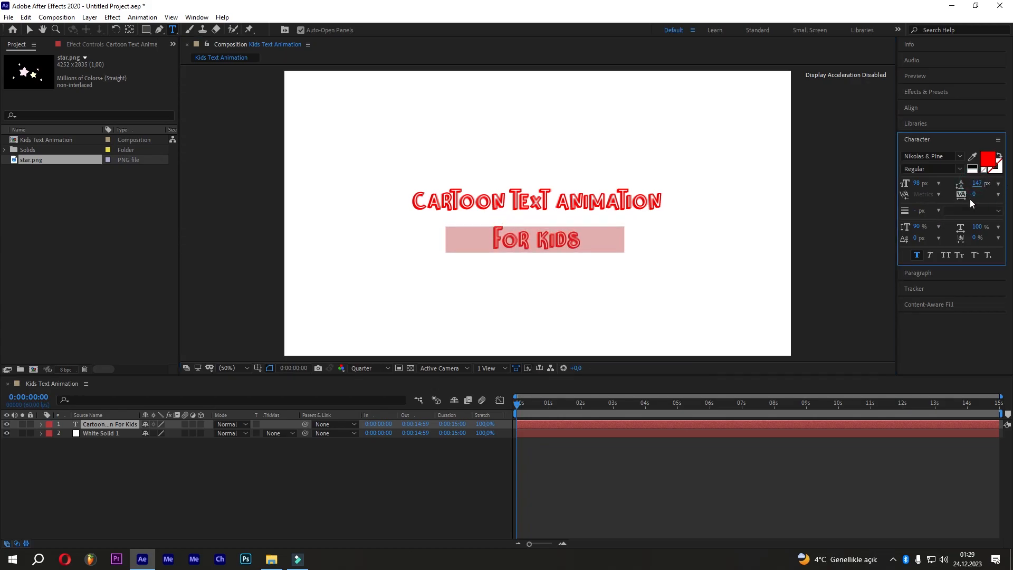
{"action": "left_click_drag", "start_coordinate": [920, 184], "coordinate": [937, 184]}
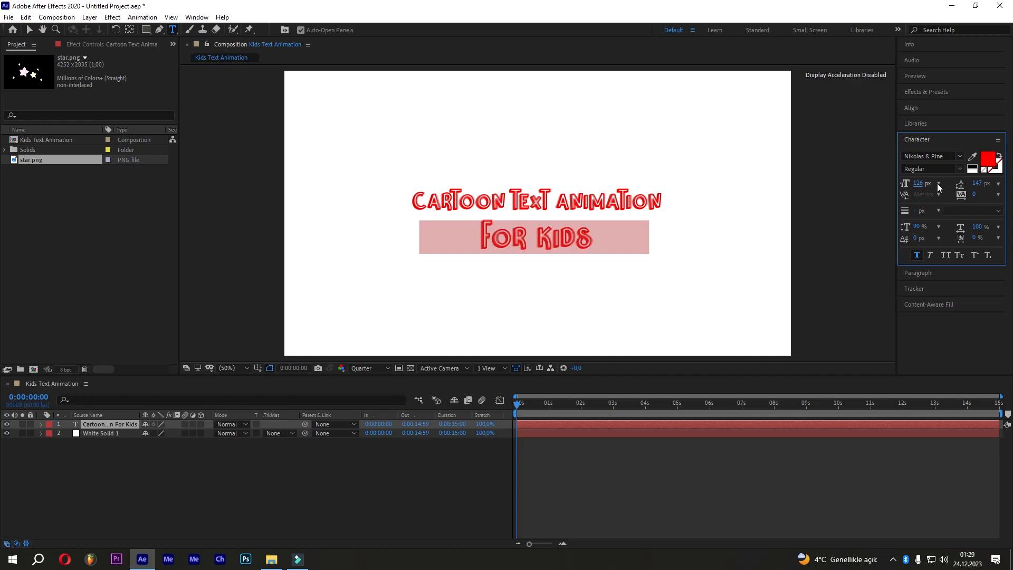
Step: Colour the "For Kids" line blue (049FCC) and set the composition preview resolution to Full
{"action": "left_click", "coordinate": [994, 165]}
{"action": "left_click", "coordinate": [269, 308]}
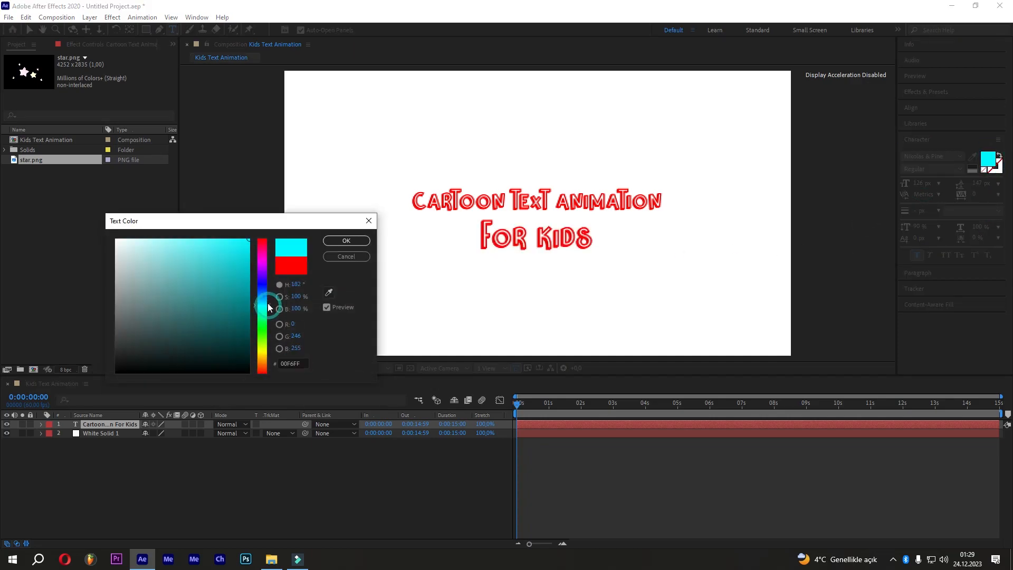
{"action": "left_click", "coordinate": [268, 297]}
{"action": "left_click", "coordinate": [268, 301]}
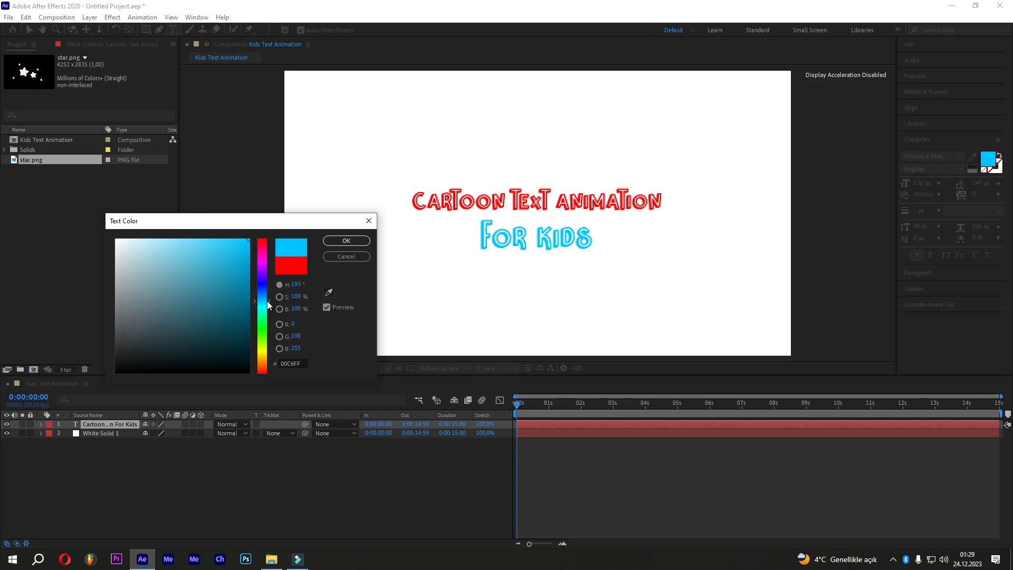
{"action": "left_click", "coordinate": [247, 265]}
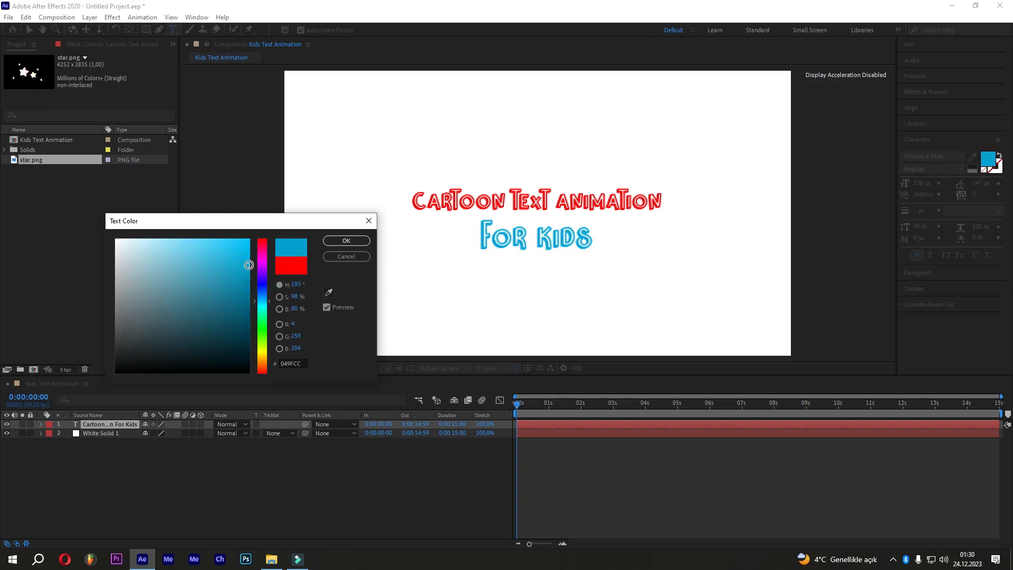
{"action": "left_click", "coordinate": [338, 243]}
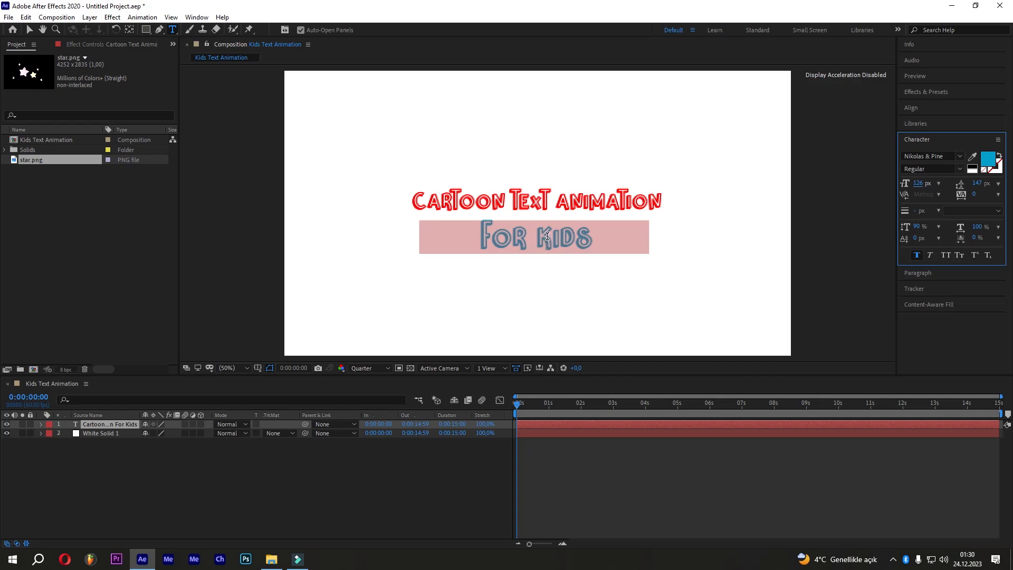
{"action": "left_click", "coordinate": [449, 471]}
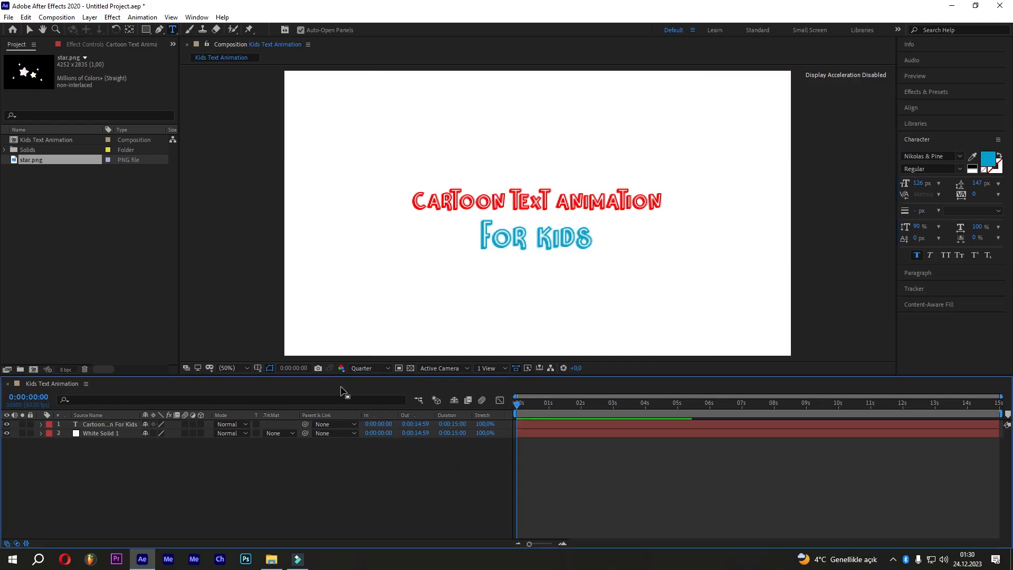
{"action": "left_click", "coordinate": [370, 368]}
{"action": "left_click", "coordinate": [368, 393]}
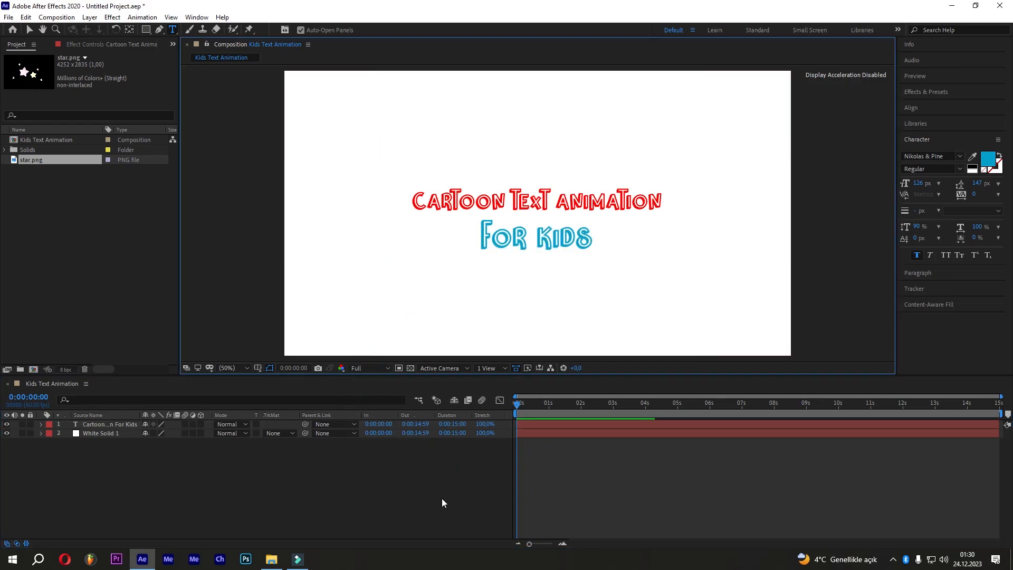
Step: Scale the title text layer to 175% and move it up to about 978, 454
{"action": "left_click", "coordinate": [79, 424]}
{"action": "left_click", "coordinate": [41, 424]}
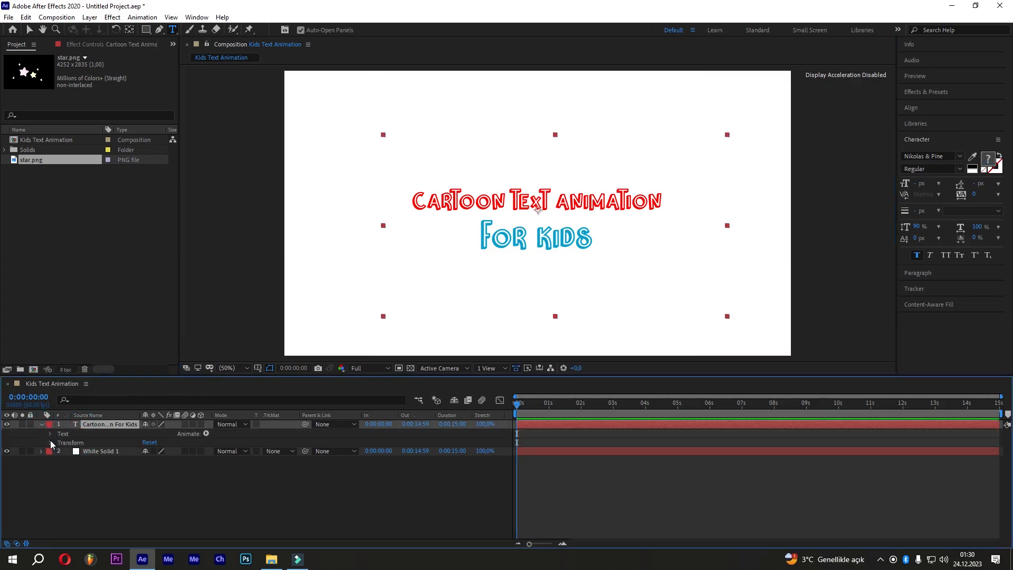
{"action": "left_click", "coordinate": [51, 443]}
{"action": "left_click_drag", "start_coordinate": [154, 469], "coordinate": [184, 463]}
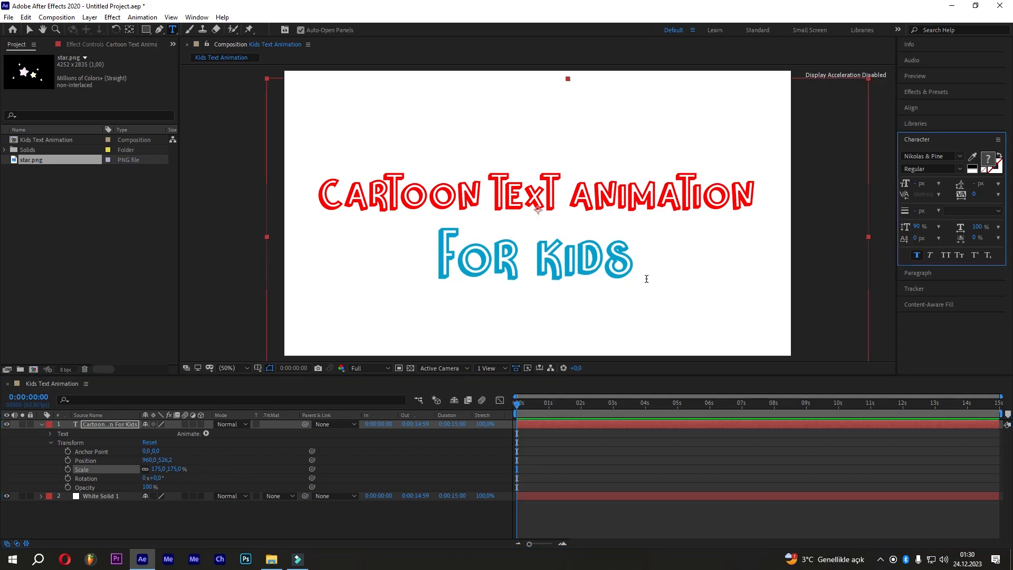
{"action": "left_click", "coordinate": [30, 29]}
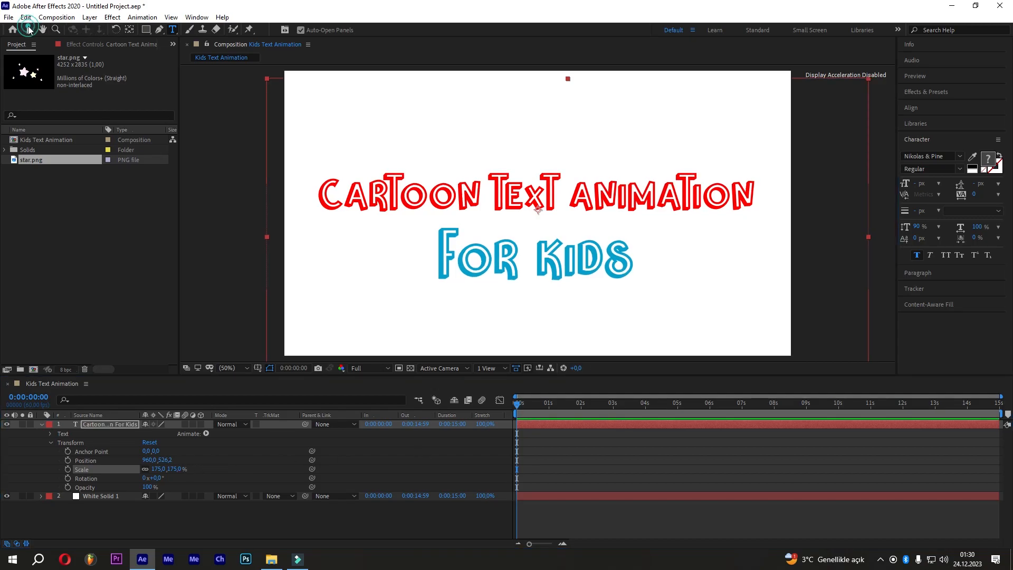
{"action": "left_click_drag", "start_coordinate": [596, 268], "coordinate": [583, 235]}
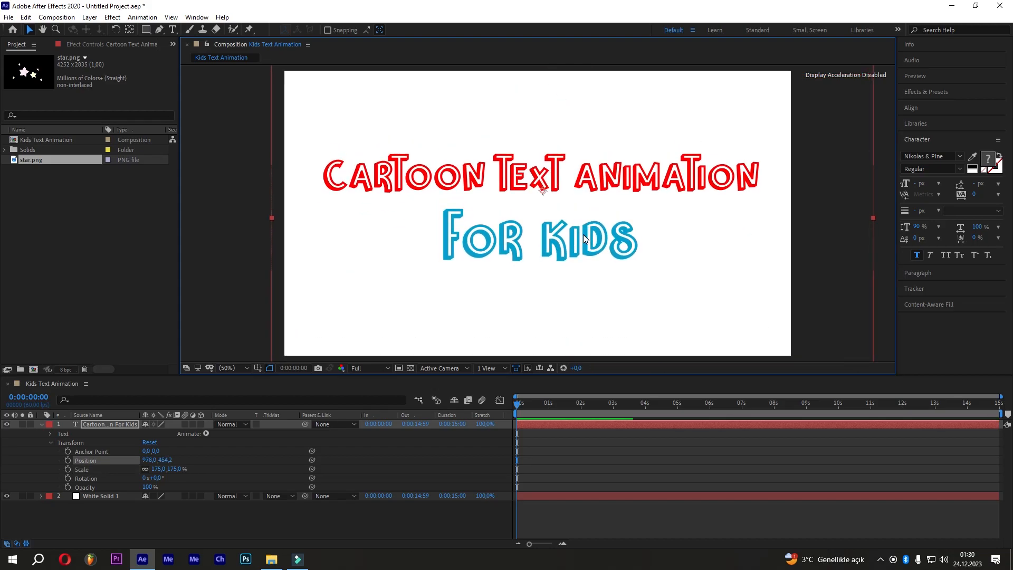
Step: Add the expression wiggle(1,1,2,10) to the title's Position and play a preview of the motion
{"action": "left_click", "coordinate": [100, 461]}
{"action": "left_click", "coordinate": [68, 461], "text": "alt"}
{"action": "type", "text": "wig"}
{"action": "key", "text": "Return"}
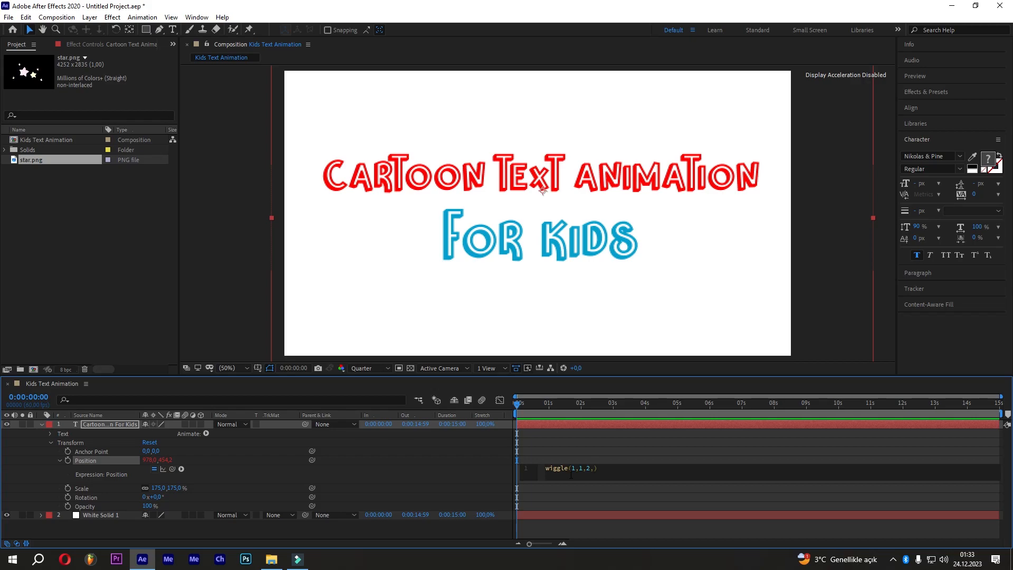
{"action": "left_click", "coordinate": [587, 446]}
{"action": "key", "text": "space"}
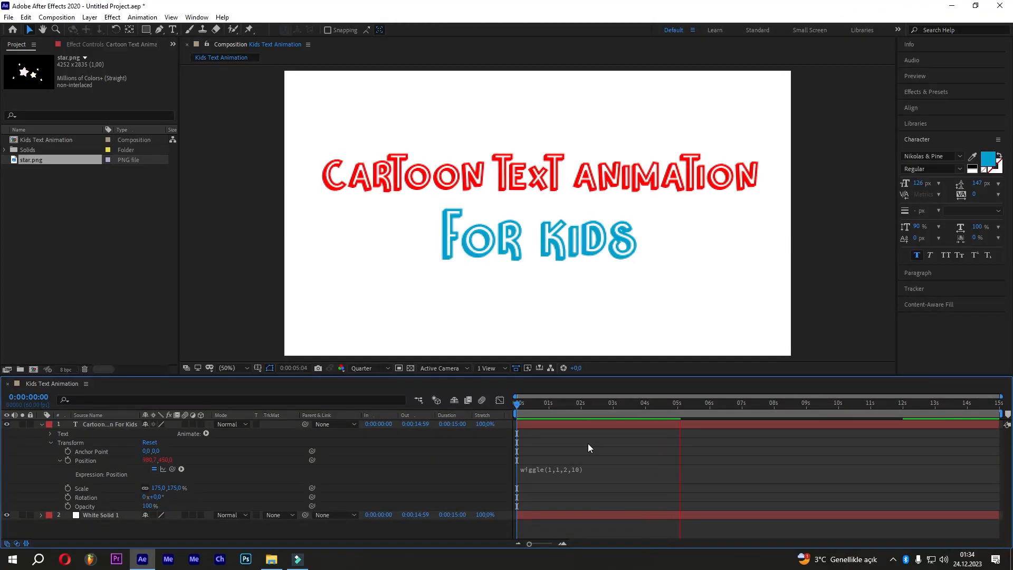
{"action": "key", "text": "space"}
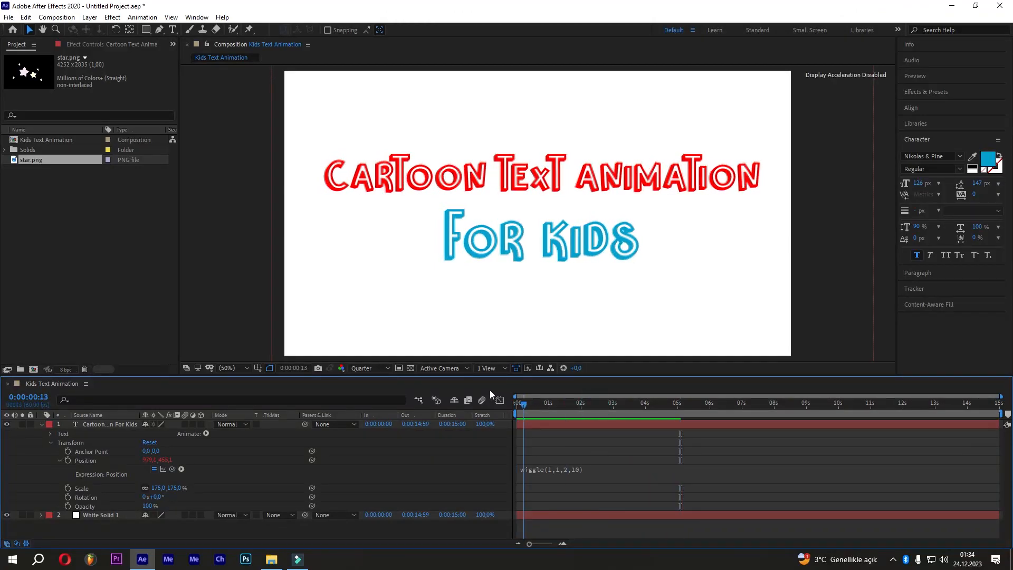
Step: Find the Turbulent Displace effect and apply it to the title text layer
{"action": "left_click", "coordinate": [41, 424]}
{"action": "left_click", "coordinate": [86, 425]}
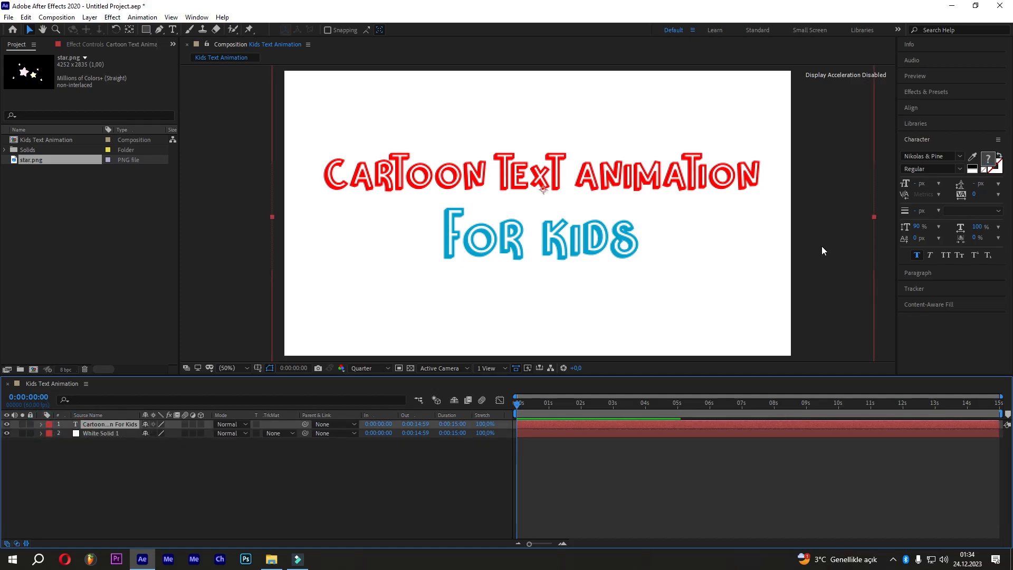
{"action": "left_click", "coordinate": [924, 95]}
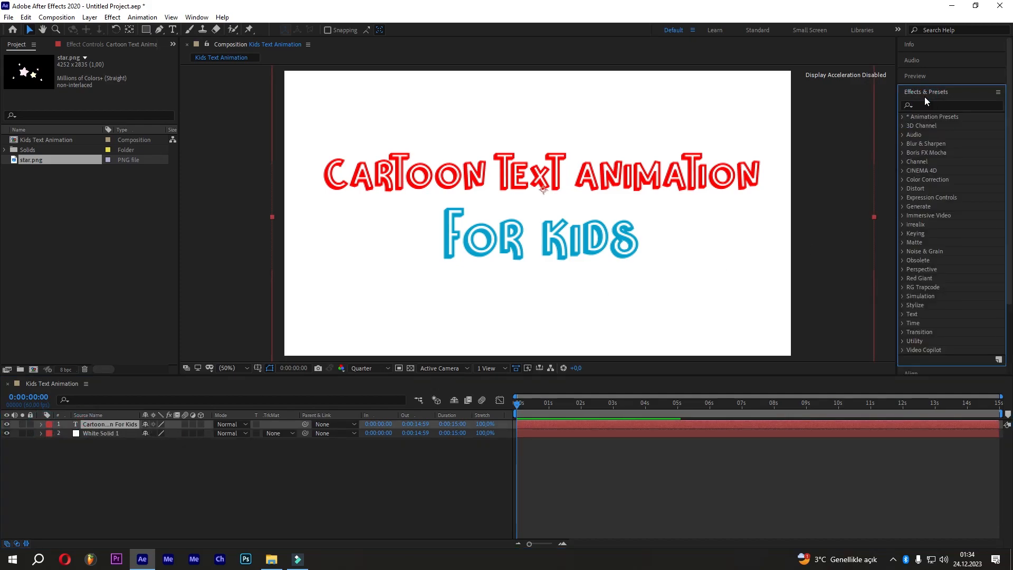
{"action": "left_click", "coordinate": [930, 105]}
{"action": "type", "text": "t"}
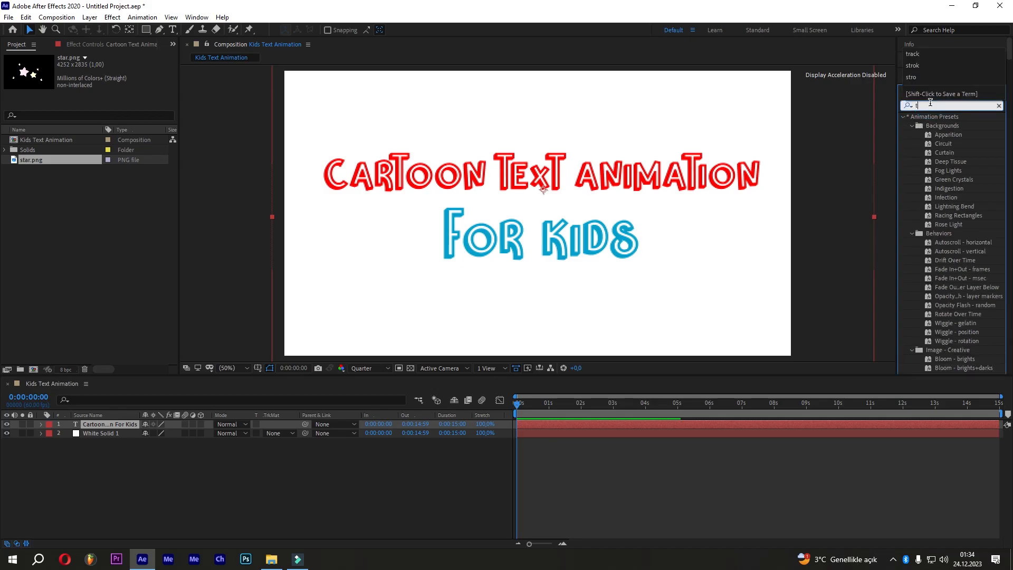
{"action": "type", "text": "urb"}
{"action": "left_click_drag", "start_coordinate": [970, 129], "coordinate": [541, 195]}
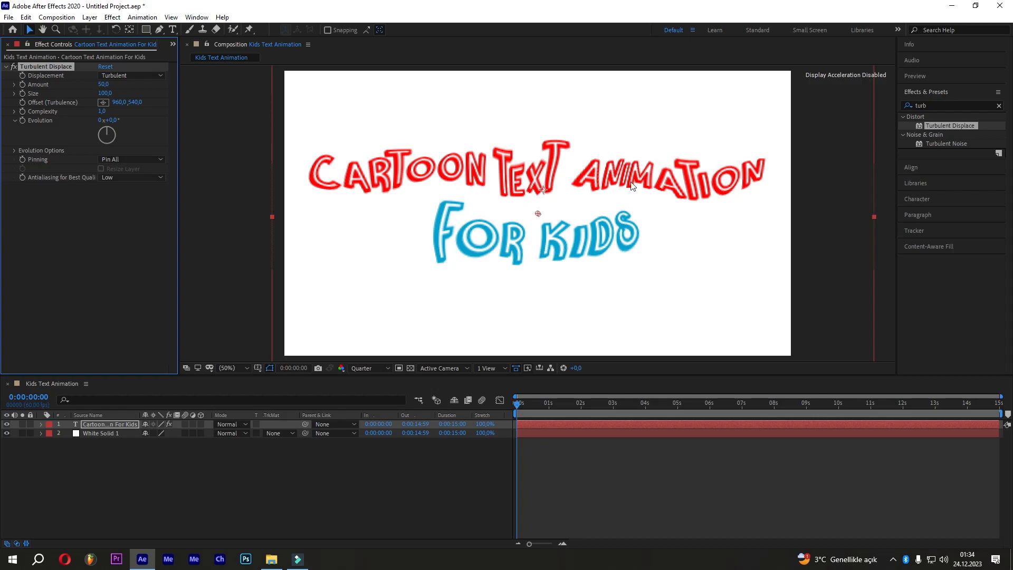
Step: Set the Turbulent Displace amount to 20 and its size to 50
{"action": "left_click", "coordinate": [105, 85]}
{"action": "type", "text": "20"}
{"action": "key", "text": "Return"}
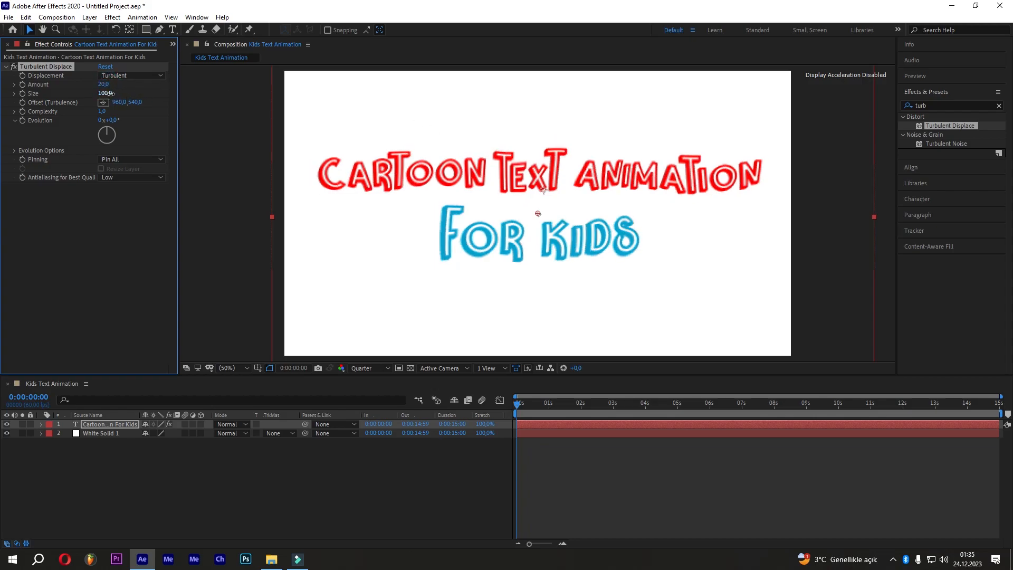
{"action": "type", "text": "50"}
{"action": "key", "text": "Return"}
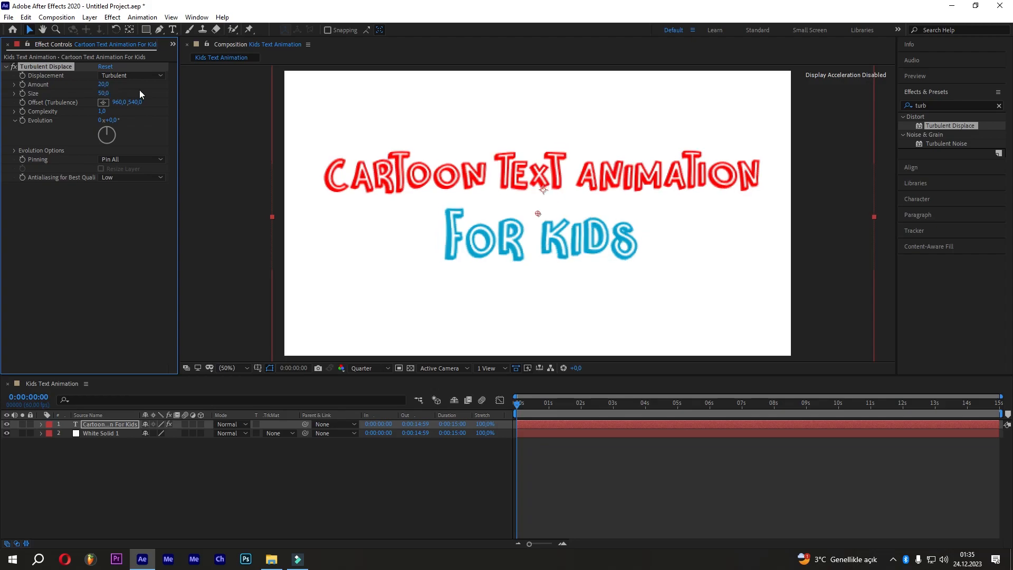
{"action": "type", "text": "0,5"}
{"action": "left_click", "coordinate": [144, 132]}
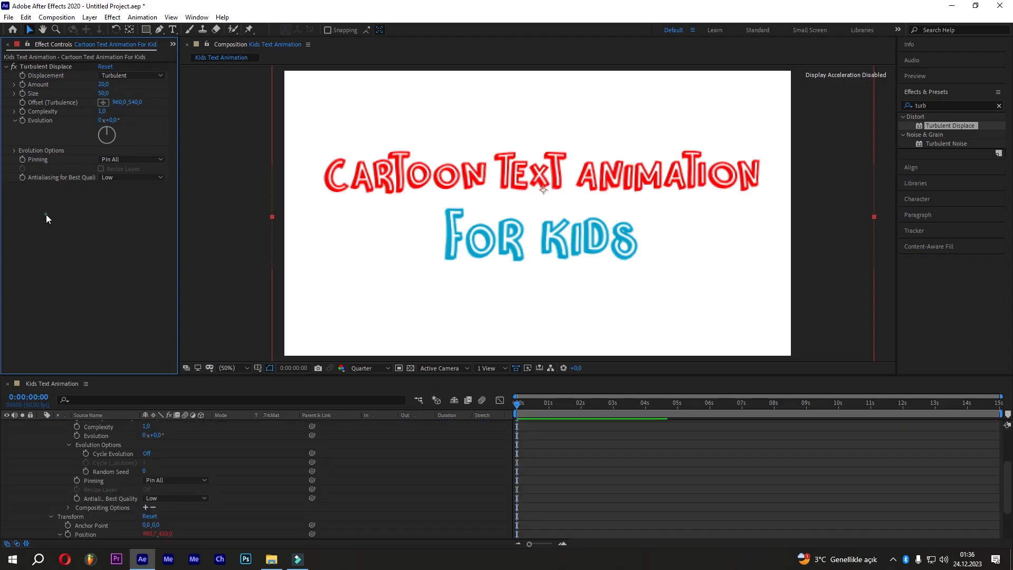
Step: Play a preview of the displaced title and return to the start of the timeline
{"action": "key", "text": "space"}
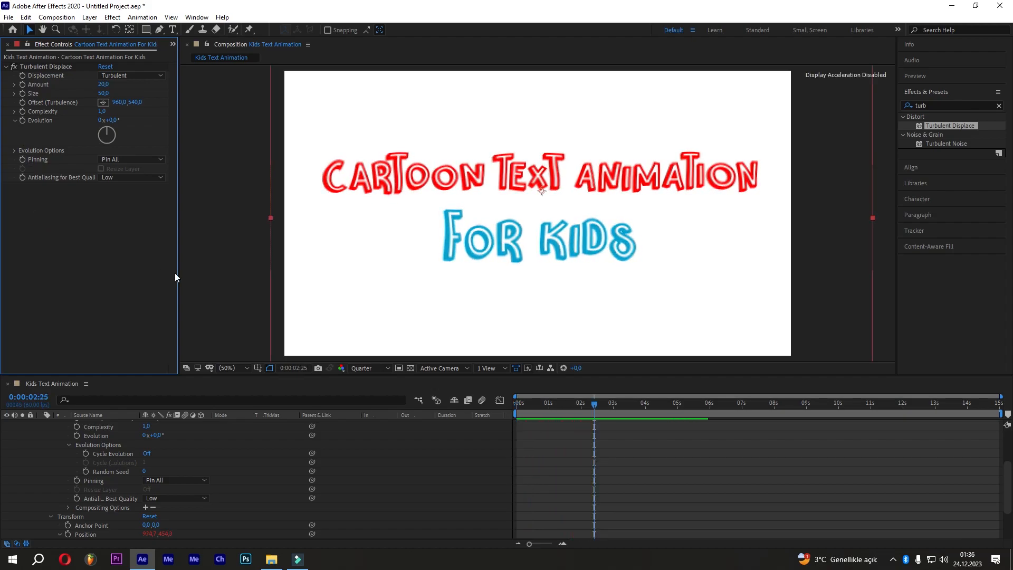
{"action": "left_click_drag", "start_coordinate": [595, 406], "coordinate": [461, 397]}
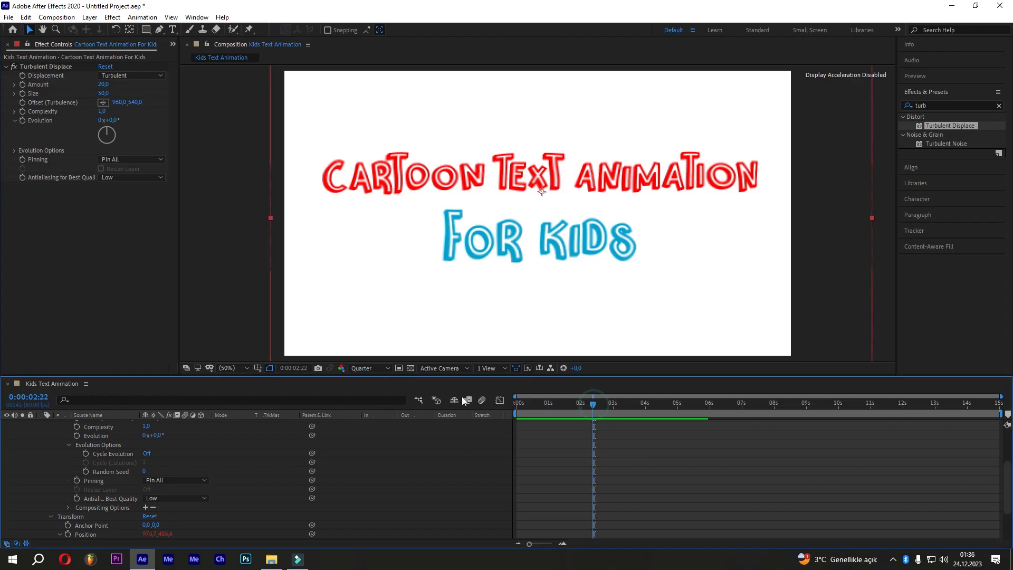
Step: Add the expression time*20 to the title's Turbulent Displace Random Seed and play a preview
{"action": "left_click", "coordinate": [15, 151]}
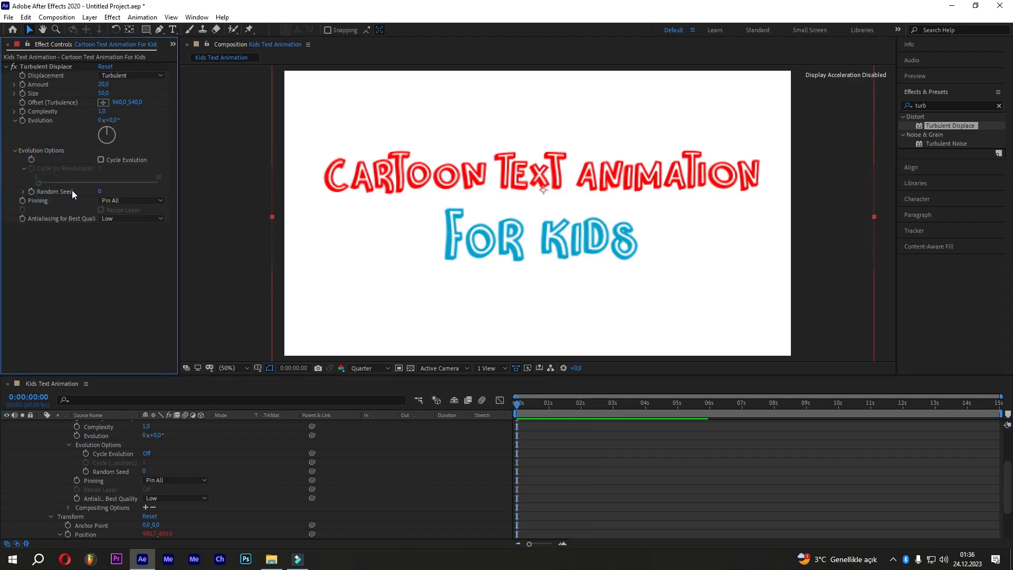
{"action": "left_click_drag", "start_coordinate": [99, 189], "coordinate": [103, 188]}
{"action": "key", "text": "ctrl+z"}
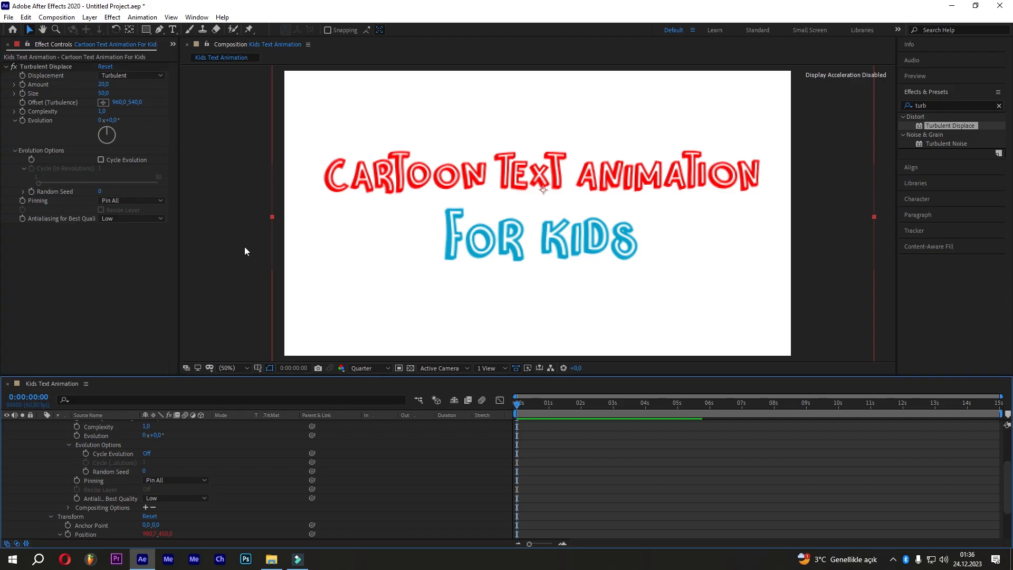
{"action": "left_click", "coordinate": [68, 193]}
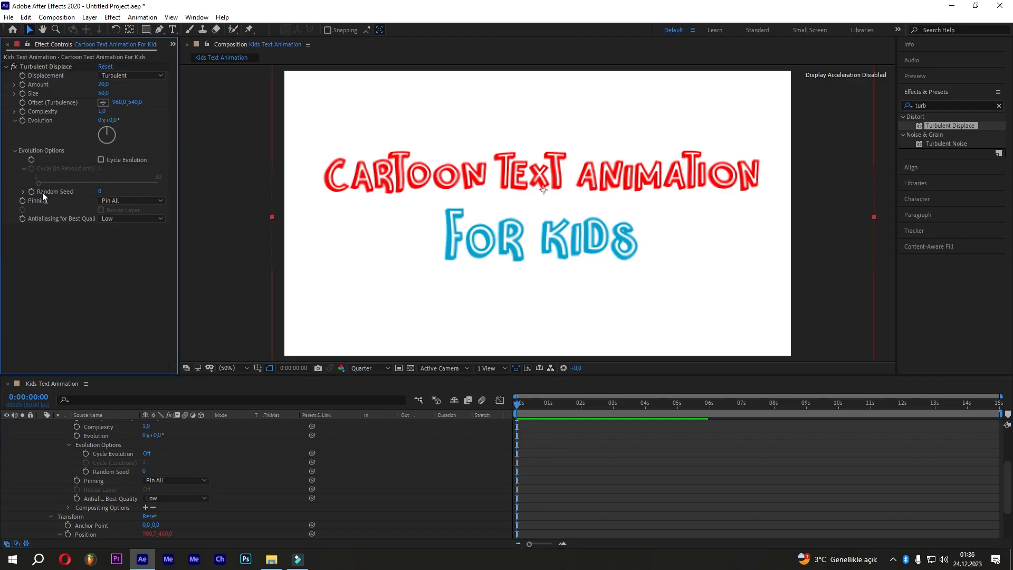
{"action": "left_click", "coordinate": [31, 191], "text": "alt"}
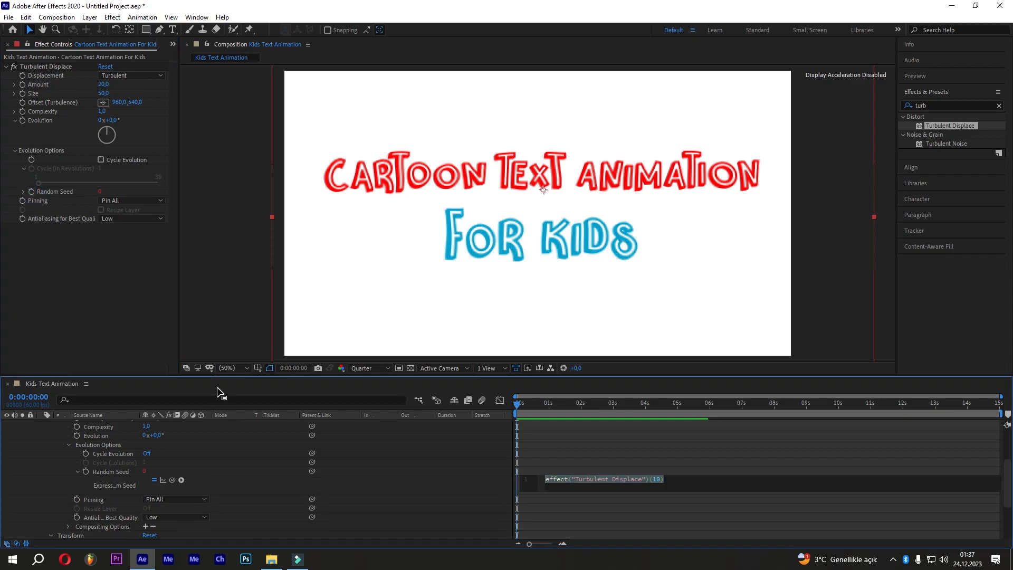
{"action": "type", "text": "time*"}
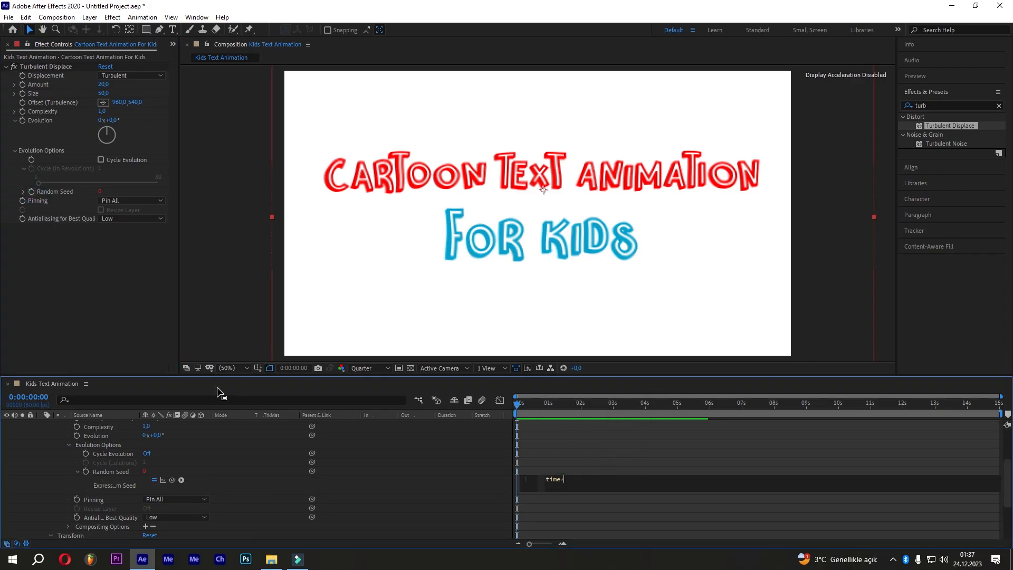
{"action": "type", "text": "20"}
{"action": "left_click", "coordinate": [424, 479]}
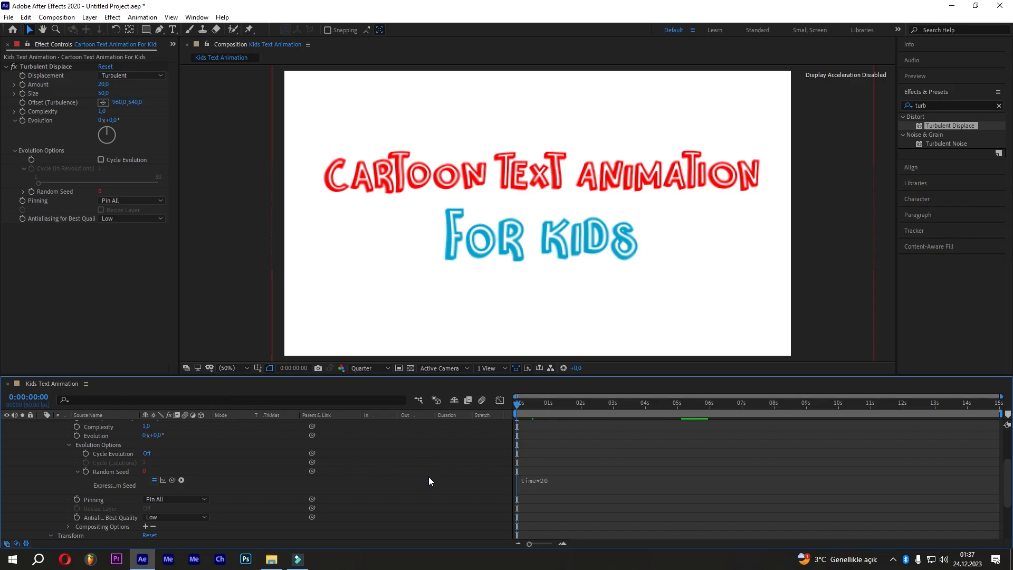
{"action": "key", "text": "space"}
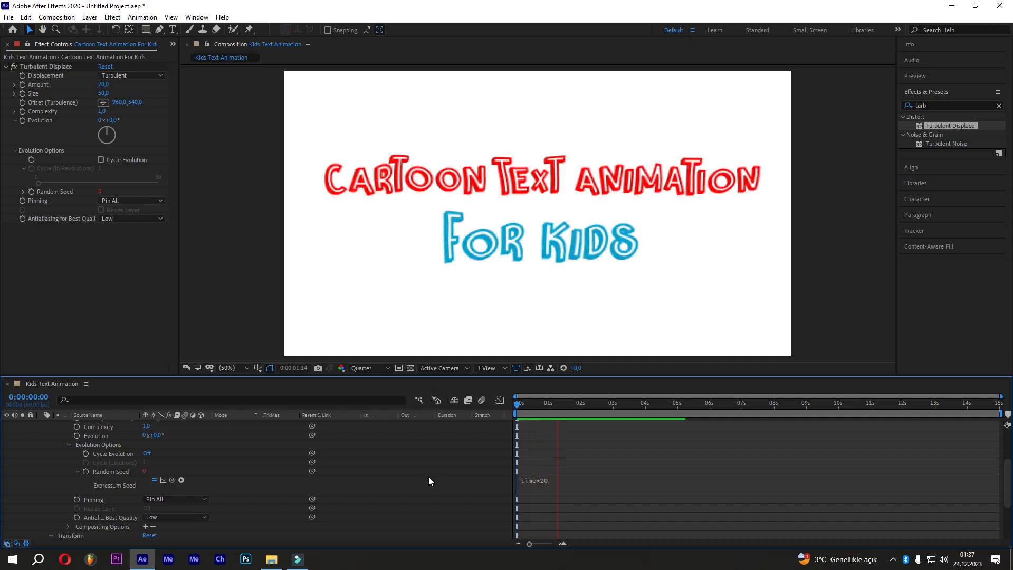
{"action": "key", "text": "space"}
Step: Change the Random Seed expression to time*5 and preview the animation from the start
{"action": "left_click", "coordinate": [551, 481]}
{"action": "left_click", "coordinate": [579, 481]}
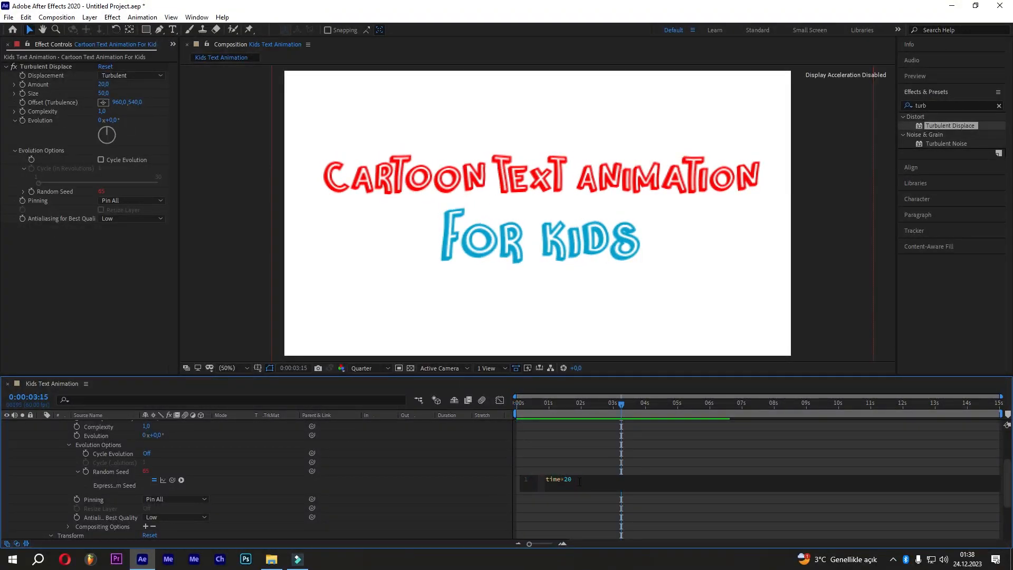
{"action": "left_click", "coordinate": [572, 448]}
{"action": "left_click_drag", "start_coordinate": [570, 405], "coordinate": [466, 405]}
{"action": "key", "text": "space"}
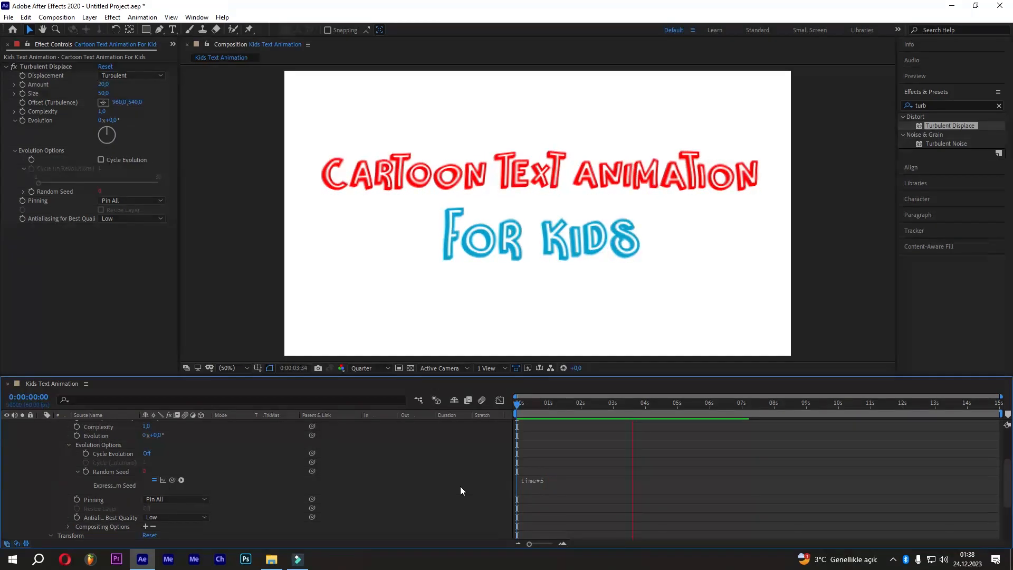
{"action": "key", "text": "space"}
Step: Change the title's Position expression to wiggle(1,1,2,5) and preview the motion from the start
{"action": "scroll", "coordinate": [459, 476], "scroll_direction": "down", "scroll_amount": 3}
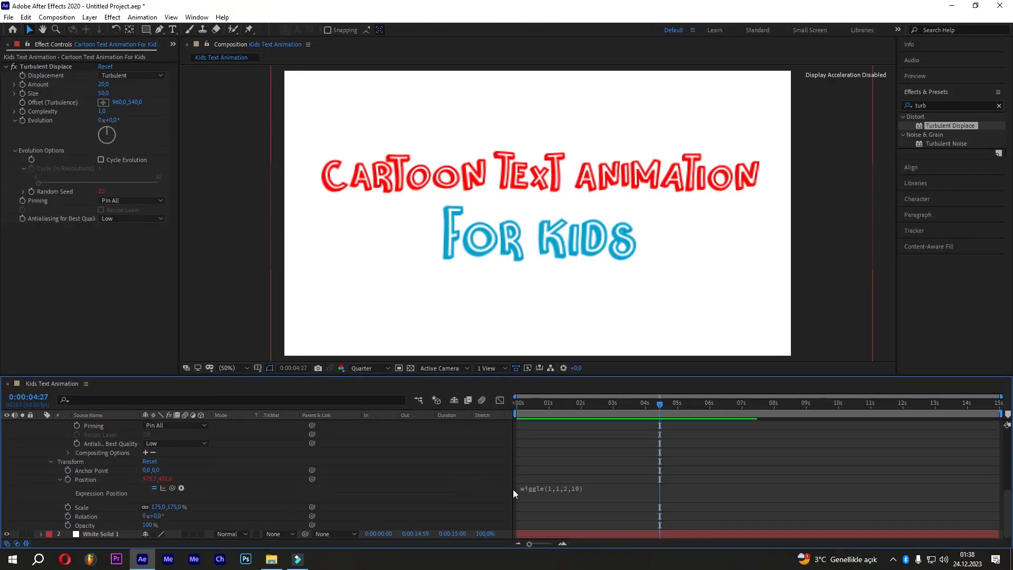
{"action": "left_click", "coordinate": [588, 487]}
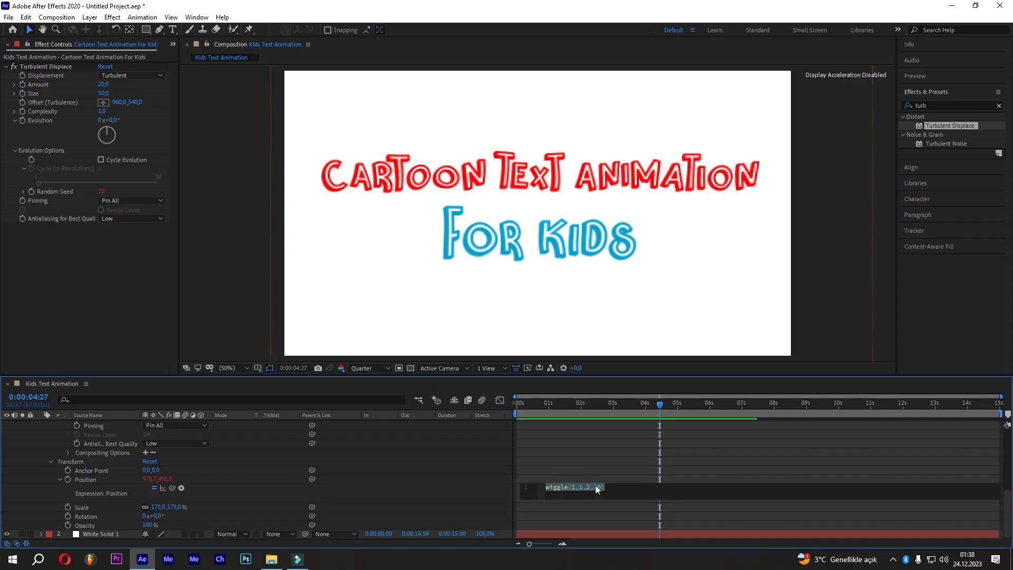
{"action": "left_click", "coordinate": [608, 485]}
{"action": "left_click", "coordinate": [603, 463]}
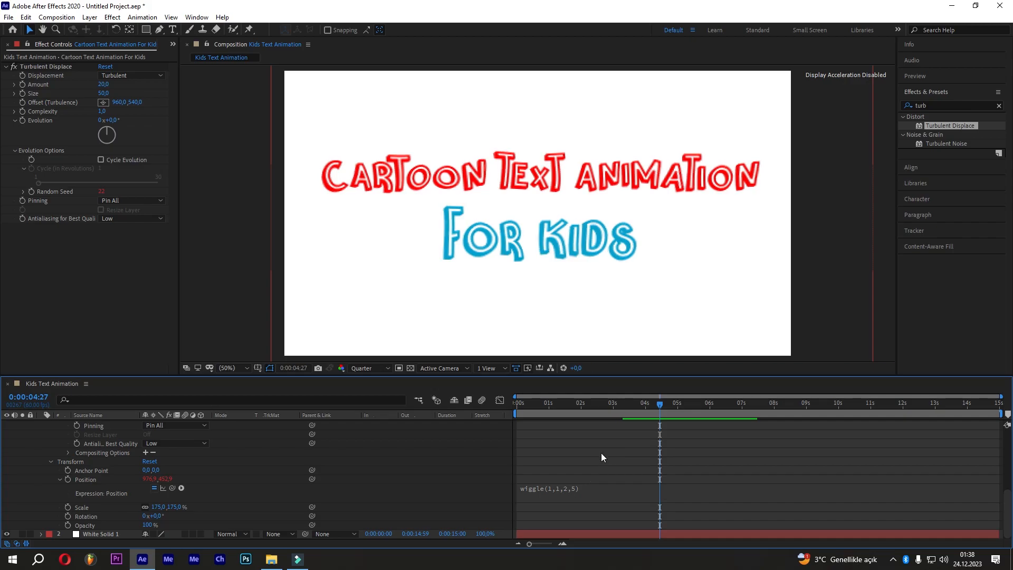
{"action": "left_click", "coordinate": [585, 404]}
{"action": "key", "text": "Home"}
{"action": "key", "text": "space"}
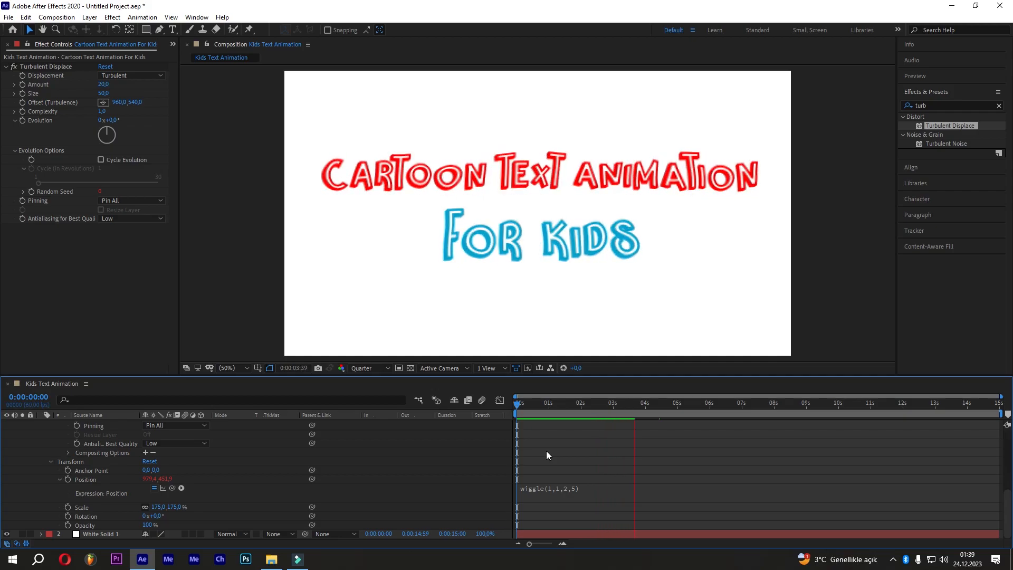
{"action": "key", "text": "space"}
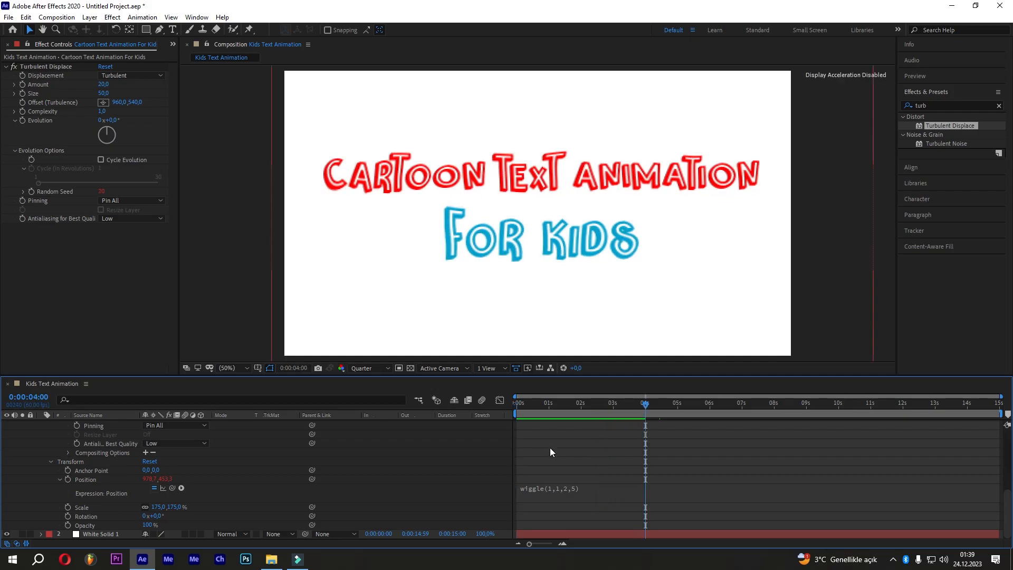
Step: Return to the start of the timeline, collapse the title layer's properties and set the preview resolution to Full
{"action": "left_click", "coordinate": [516, 406]}
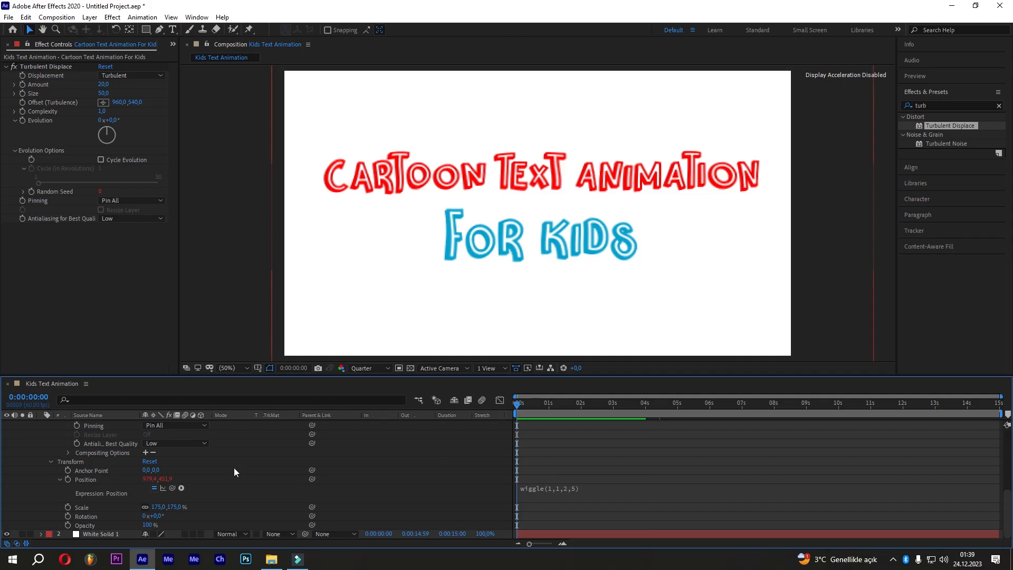
{"action": "scroll", "coordinate": [114, 470], "scroll_direction": "up", "scroll_amount": 5}
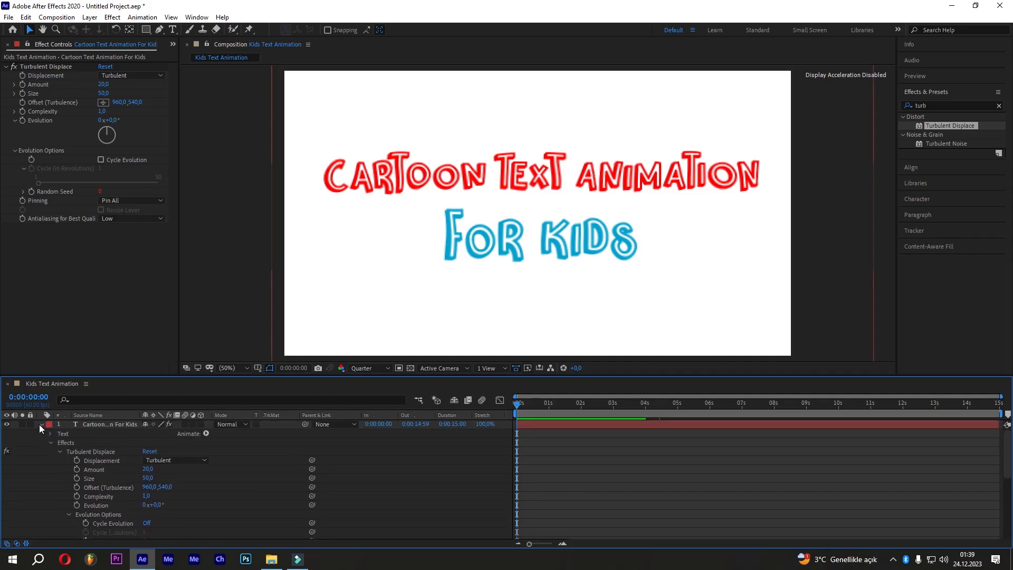
{"action": "left_click", "coordinate": [42, 425]}
{"action": "left_click", "coordinate": [357, 368]}
{"action": "left_click", "coordinate": [368, 397]}
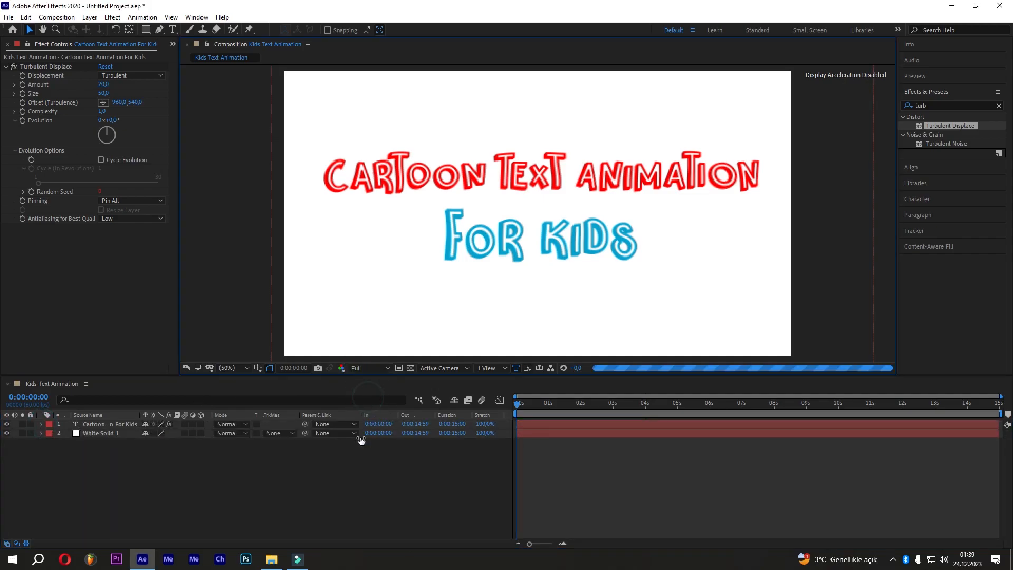
Step: Add star.png from the project files to the composition as a layer above the title text
{"action": "left_click", "coordinate": [172, 44]}
{"action": "left_click", "coordinate": [195, 52]}
{"action": "left_click_drag", "start_coordinate": [23, 162], "coordinate": [89, 420]}
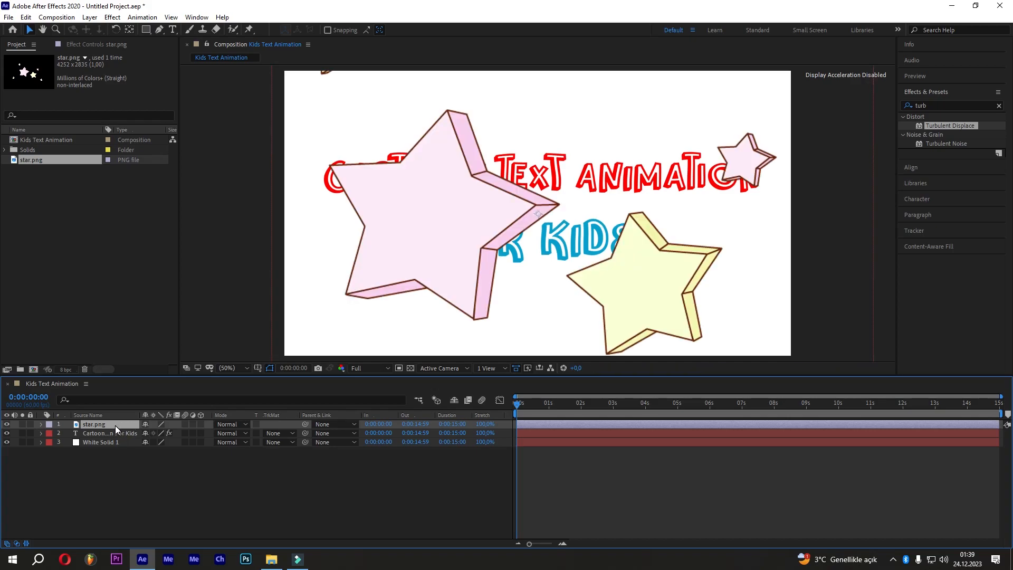
Step: Scale the star.png layer to 20% and move it above the start of the title, to about 320, 96
{"action": "left_click", "coordinate": [41, 425]}
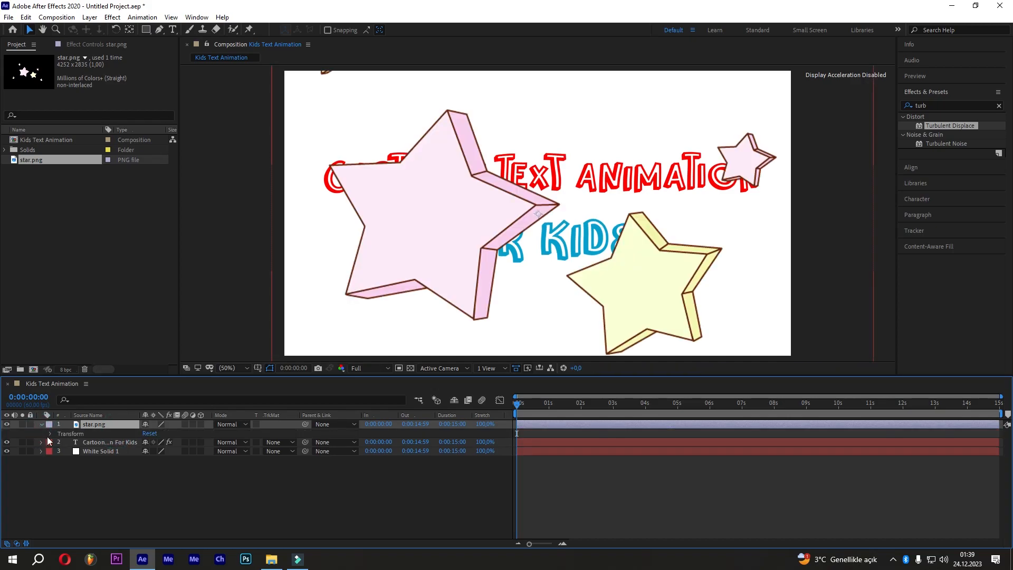
{"action": "left_click", "coordinate": [50, 433]}
{"action": "left_click", "coordinate": [95, 461]}
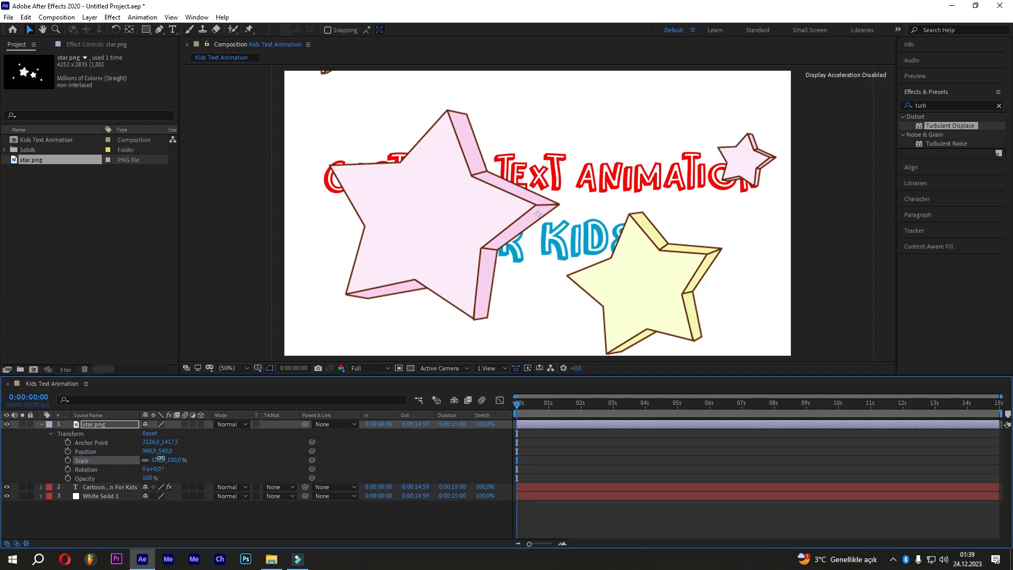
{"action": "left_click", "coordinate": [163, 460]}
{"action": "type", "text": "25"}
{"action": "key", "text": "Return"}
{"action": "left_click", "coordinate": [162, 459]}
{"action": "type", "text": "20"}
{"action": "key", "text": "Return"}
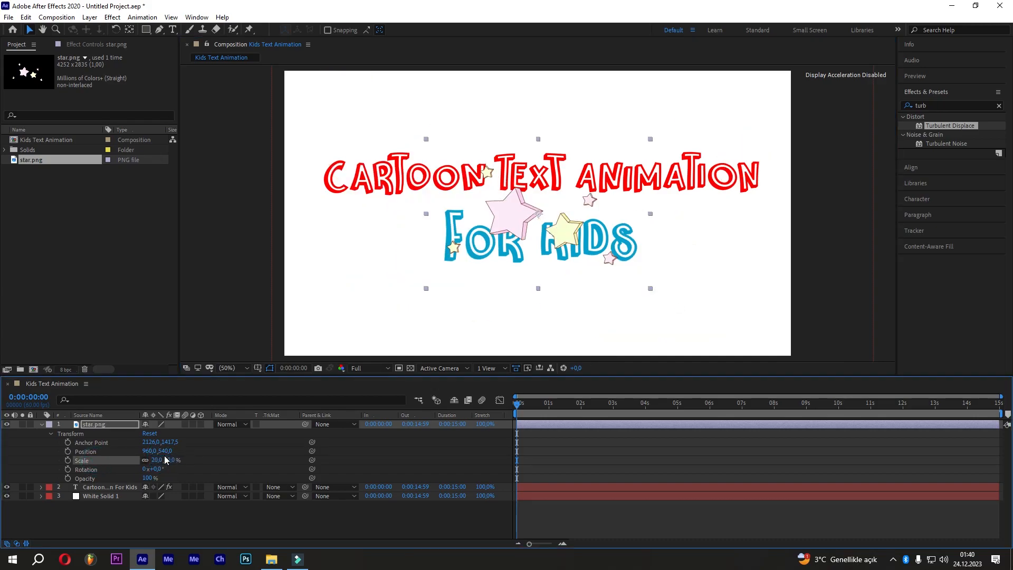
{"action": "left_click", "coordinate": [501, 258]}
{"action": "left_click_drag", "start_coordinate": [482, 240], "coordinate": [333, 142]}
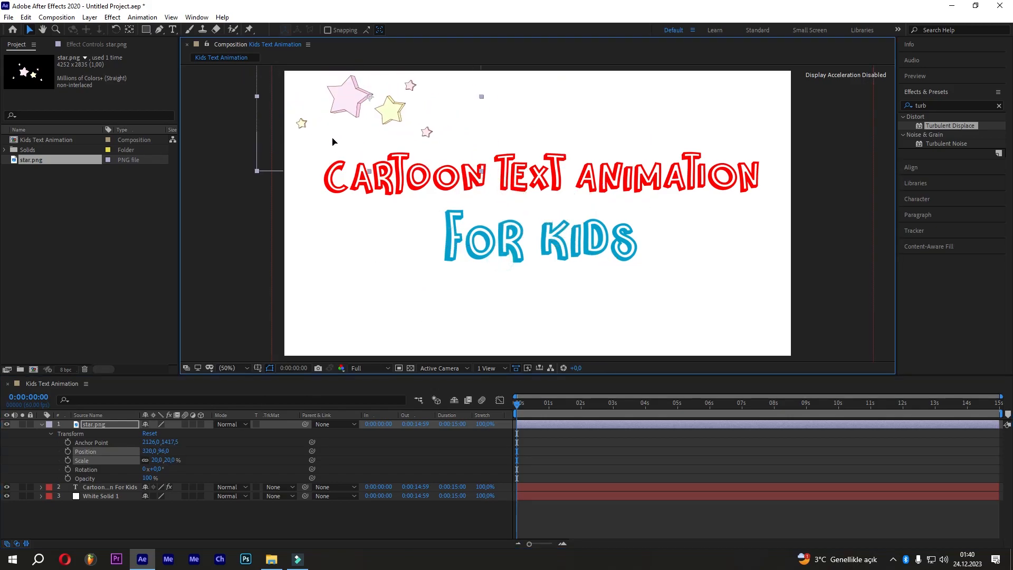
Step: Add the expression wiggle(1,1,2,5) to the star.png layer's Position
{"action": "left_click", "coordinate": [215, 450]}
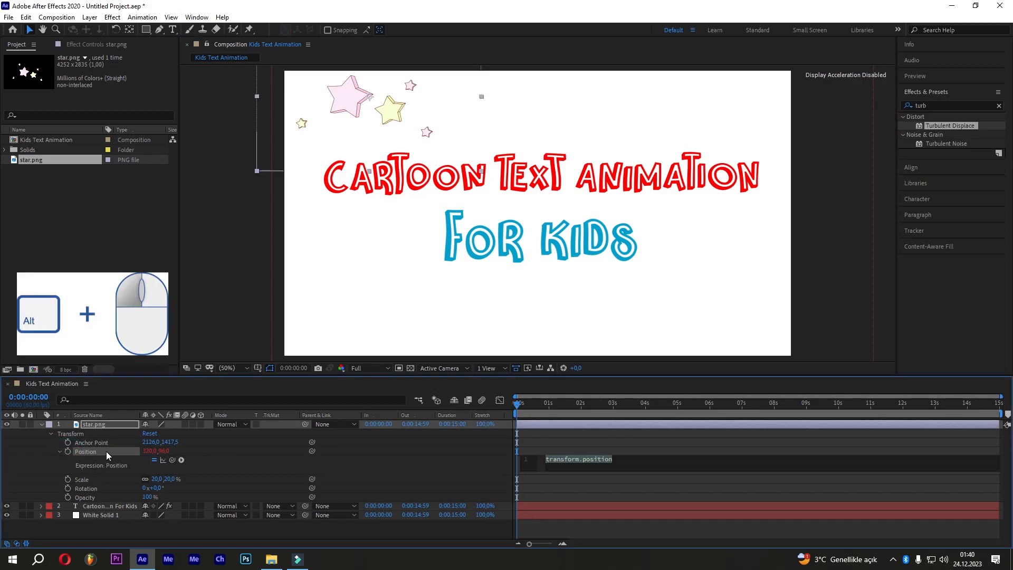
{"action": "type", "text": "wiggle()"}
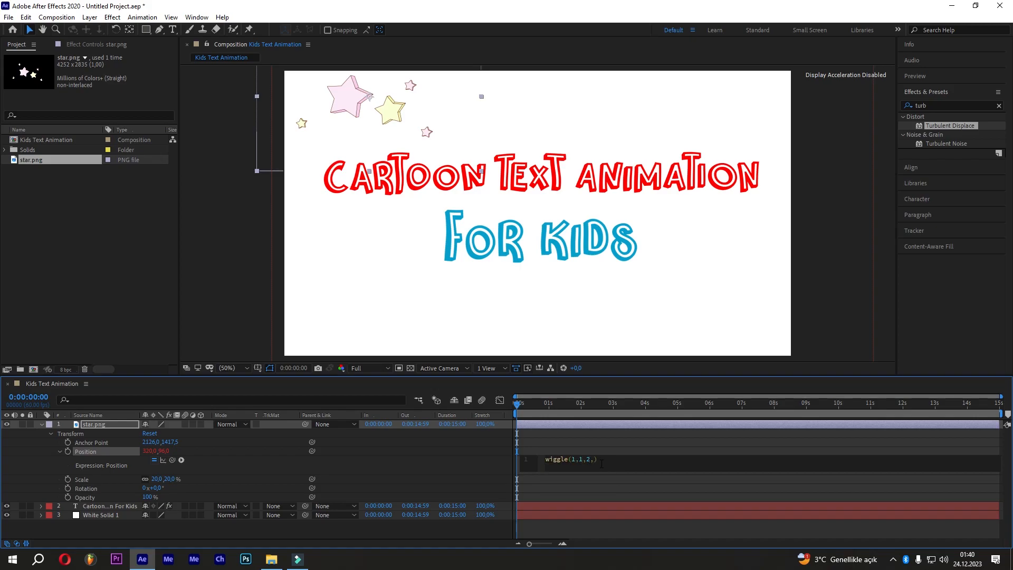
{"action": "left_click", "coordinate": [566, 432]}
Step: Set the preview resolution to Quarter and scrub the timeline to 0:00:03:05 to check the stars' motion
{"action": "left_click_drag", "start_coordinate": [522, 402], "coordinate": [554, 403]}
{"action": "left_click", "coordinate": [381, 368]}
{"action": "left_click", "coordinate": [378, 426]}
{"action": "left_click_drag", "start_coordinate": [563, 401], "coordinate": [618, 406]}
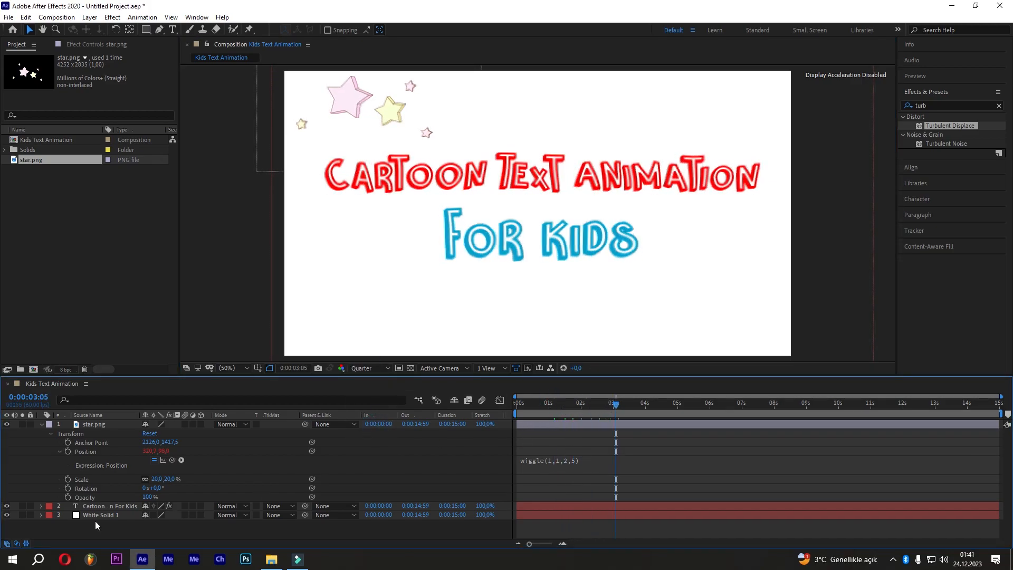
Step: Copy the Turbulent Displace effect from the title text layer and paste it onto the star.png layer
{"action": "left_click", "coordinate": [93, 506]}
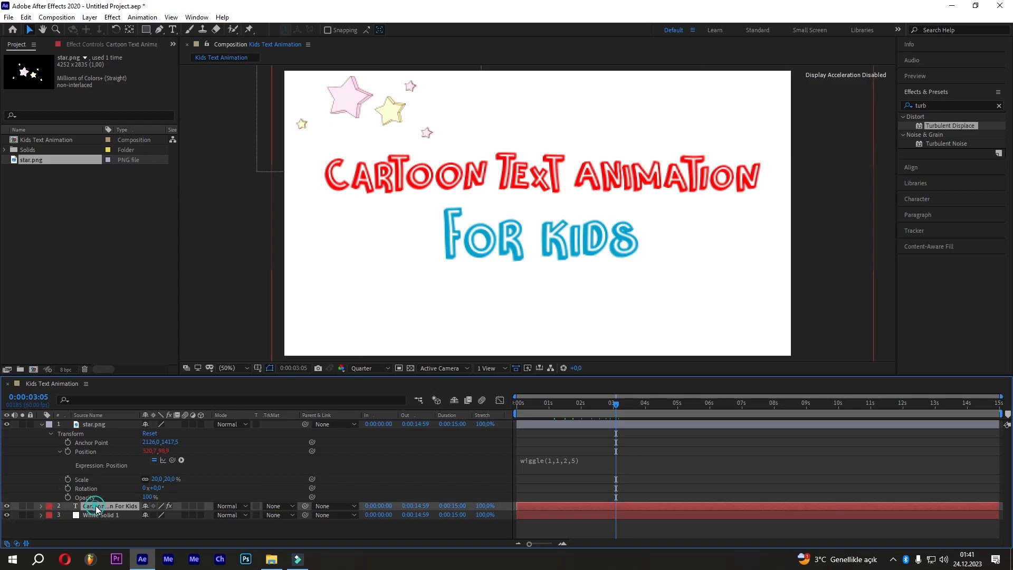
{"action": "left_click", "coordinate": [112, 45]}
{"action": "right_click", "coordinate": [60, 68]}
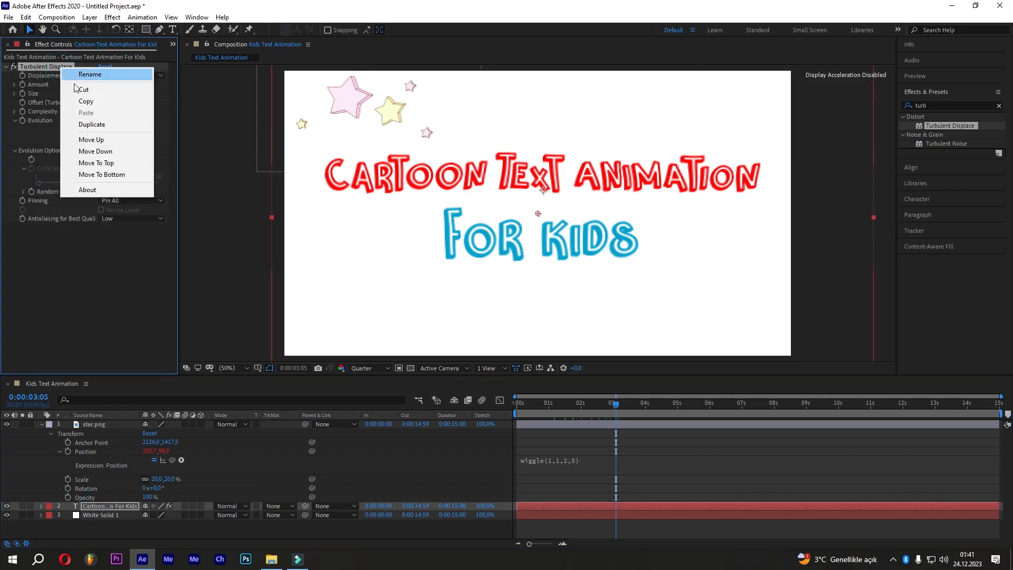
{"action": "left_click", "coordinate": [84, 99]}
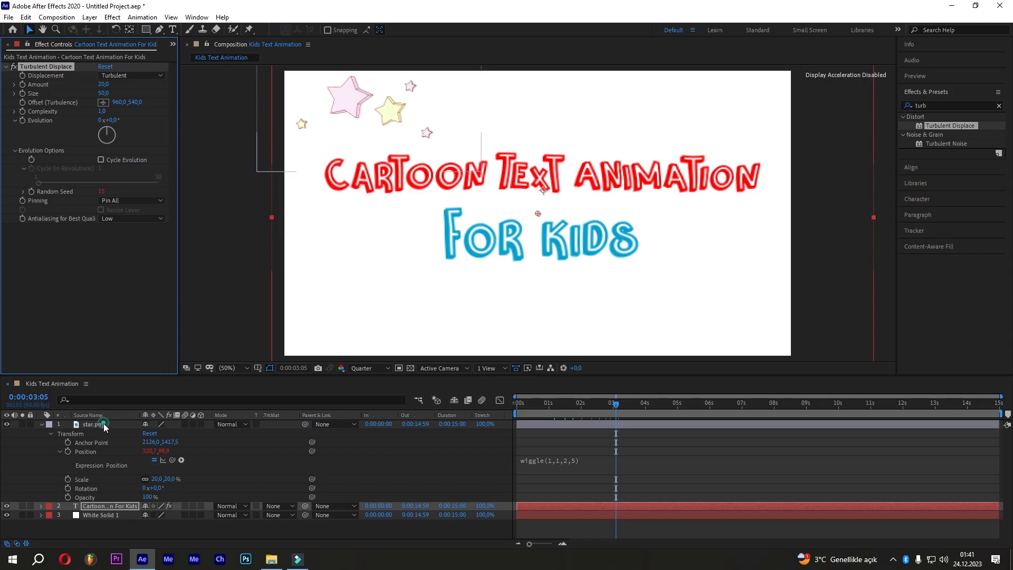
{"action": "left_click", "coordinate": [95, 425]}
{"action": "left_click", "coordinate": [25, 17]}
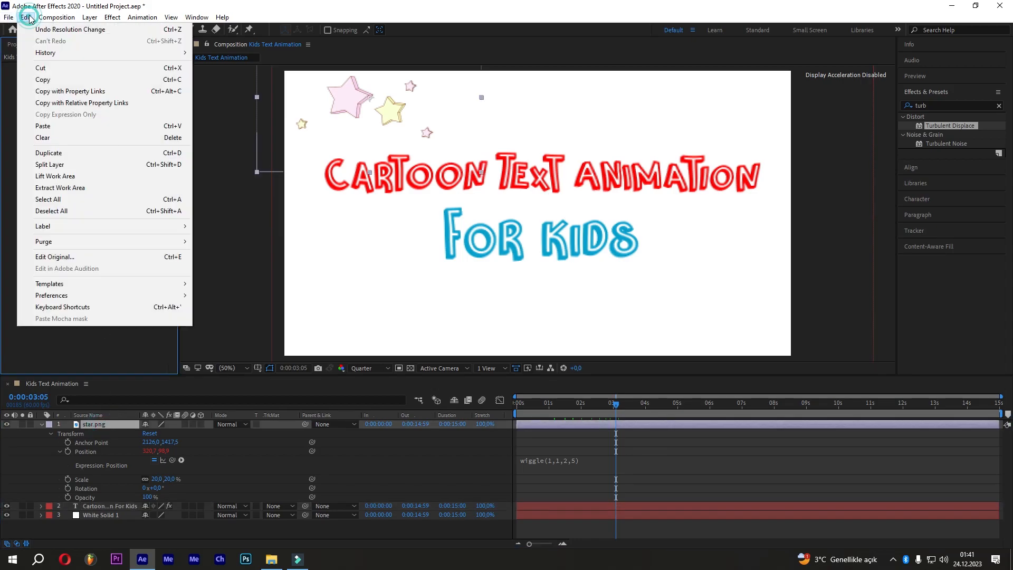
{"action": "left_click", "coordinate": [54, 127]}
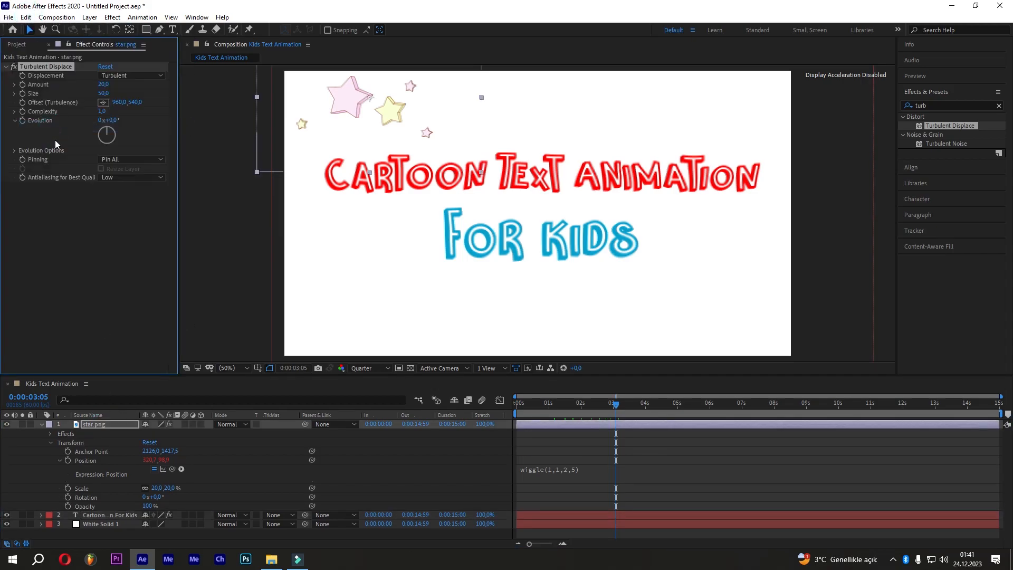
Step: Scrub the timeline to 0:00:08:14 to check the stars' distortion and set the preview resolution to Full
{"action": "left_click_drag", "start_coordinate": [617, 404], "coordinate": [783, 414]}
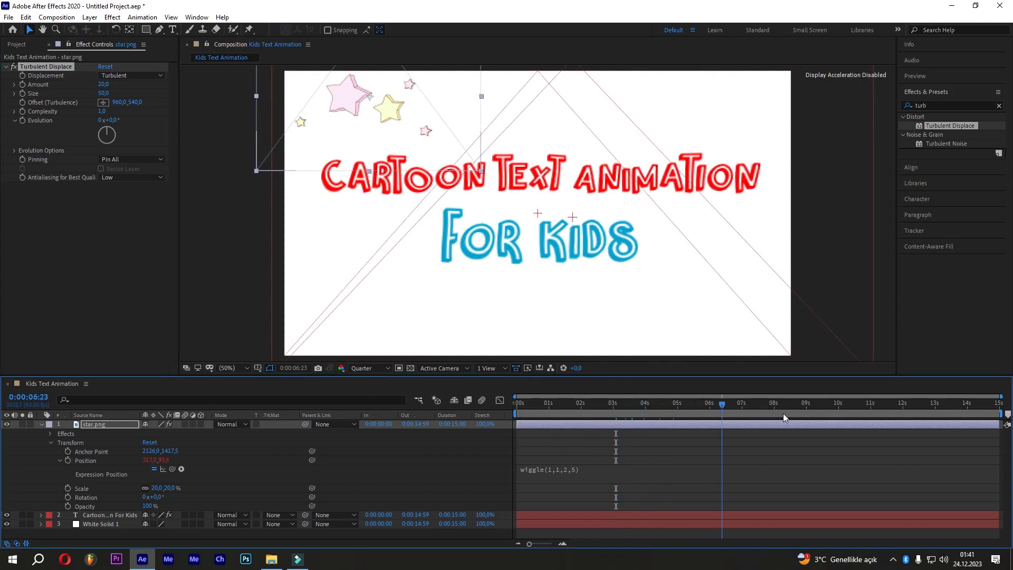
{"action": "left_click", "coordinate": [102, 425]}
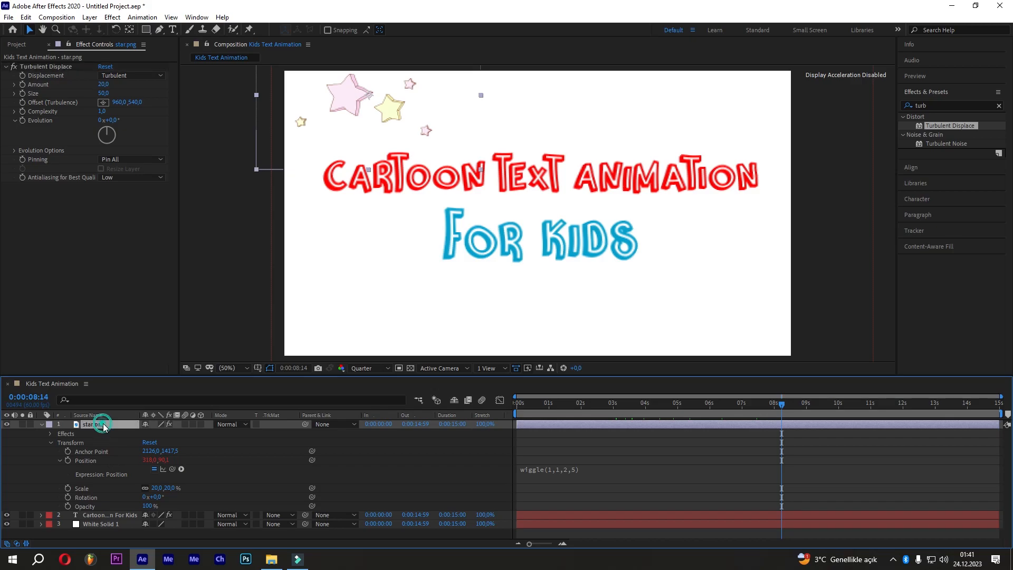
{"action": "left_click", "coordinate": [365, 368]}
{"action": "left_click", "coordinate": [370, 393]}
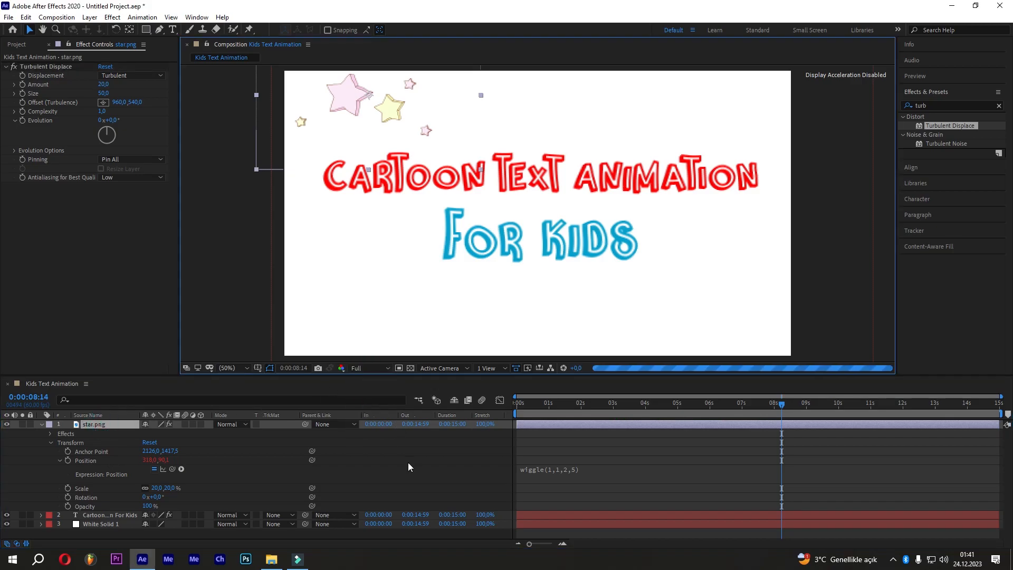
Step: Return to the first frame, duplicate the star.png layer and move the copy to the composition's lower-right corner
{"action": "key", "text": "Home"}
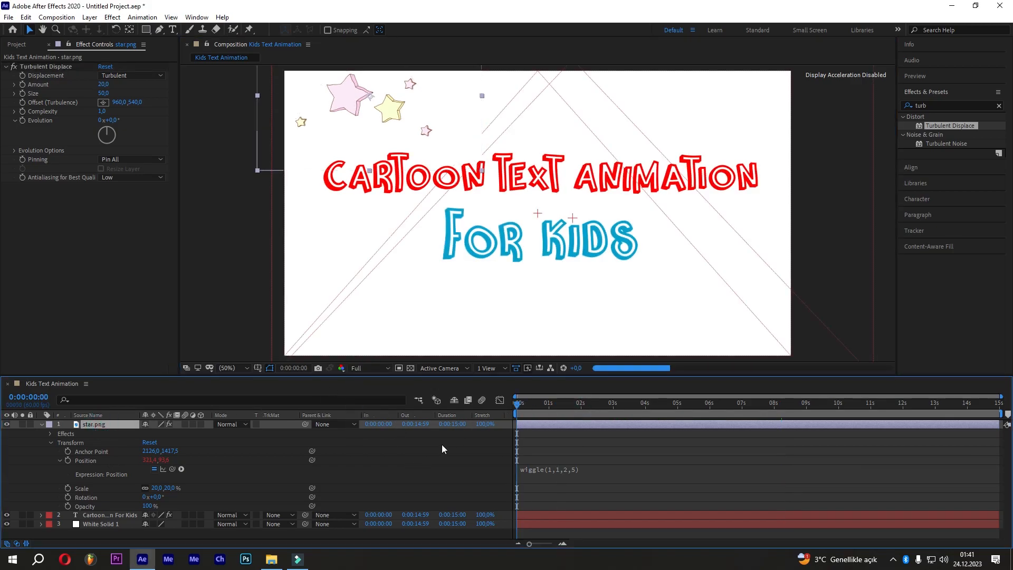
{"action": "left_click", "coordinate": [43, 424]}
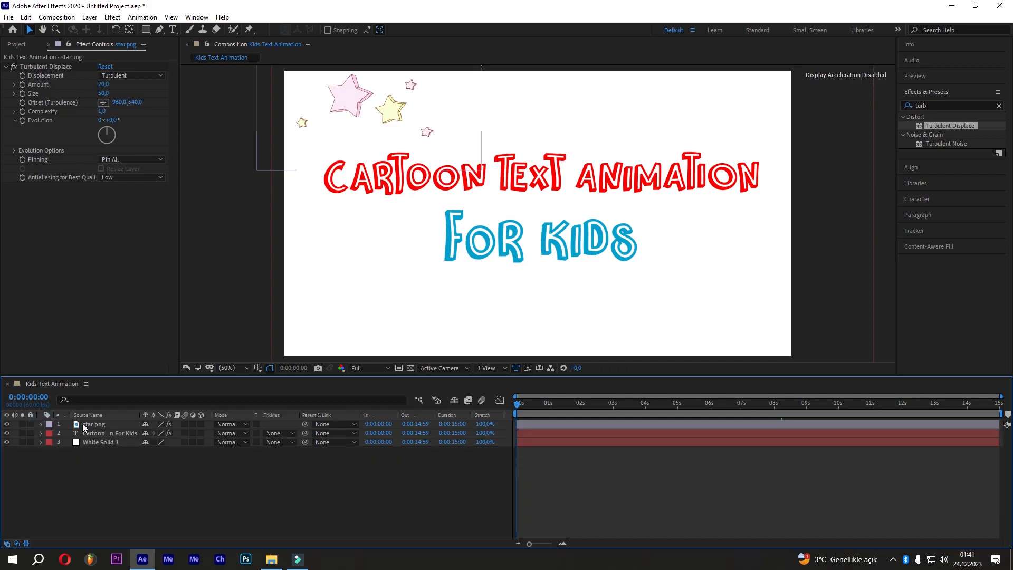
{"action": "left_click", "coordinate": [97, 423]}
{"action": "left_click", "coordinate": [28, 18]}
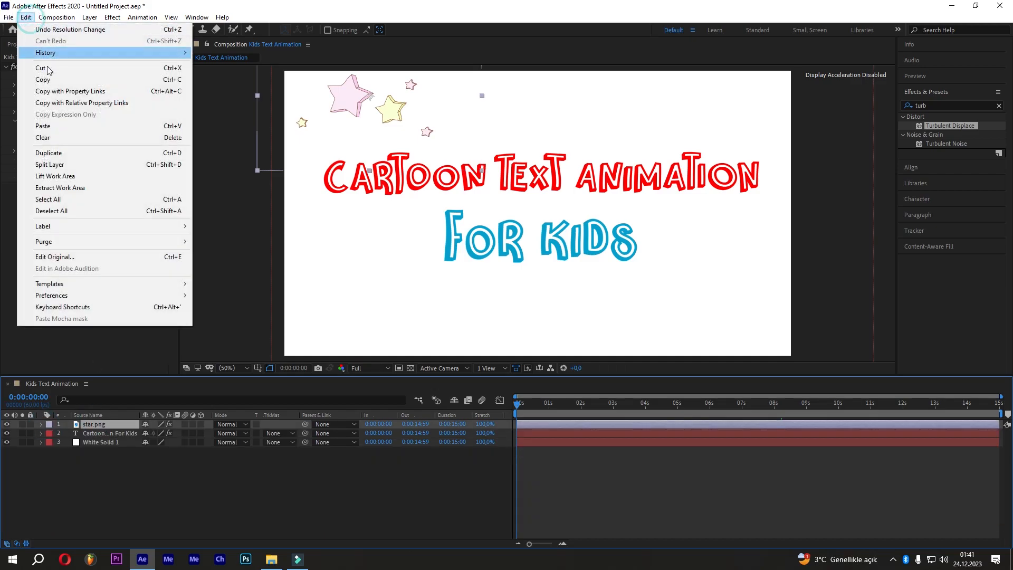
{"action": "left_click", "coordinate": [64, 152]}
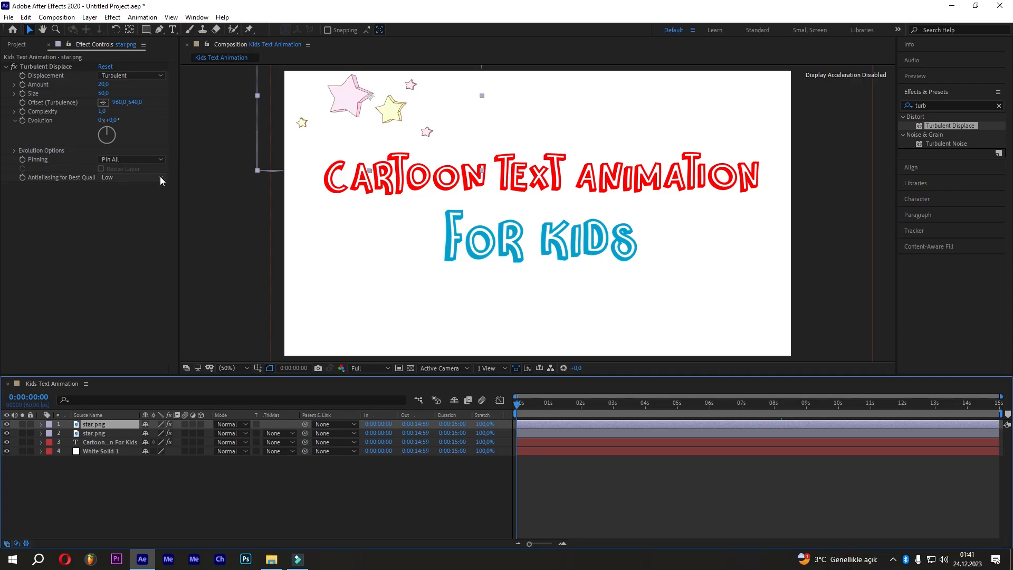
{"action": "left_click_drag", "start_coordinate": [343, 109], "coordinate": [774, 335]}
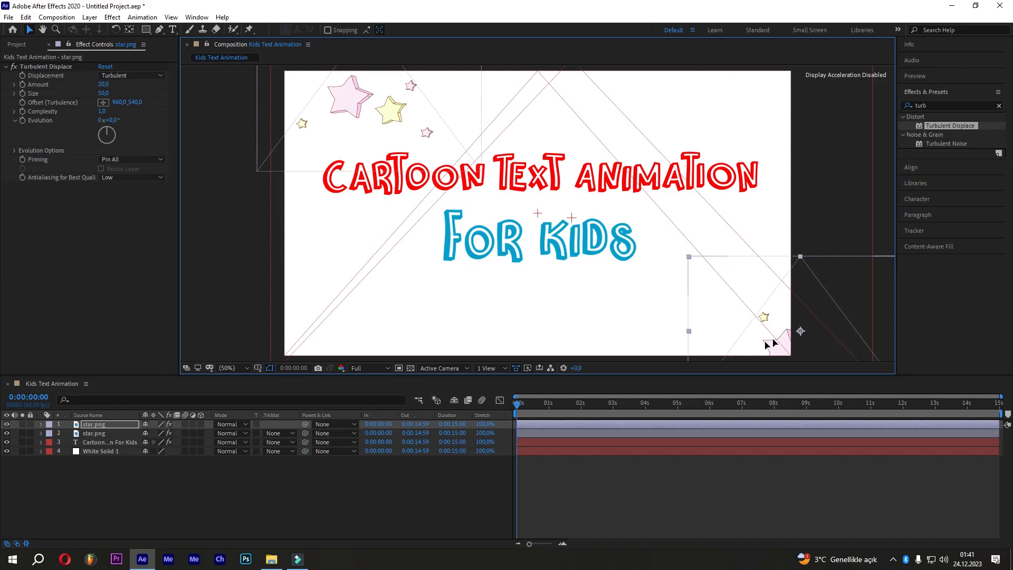
Step: Set the duplicated star.png layer's Scale to 30% and move its stars further inside the frame
{"action": "left_click", "coordinate": [37, 429]}
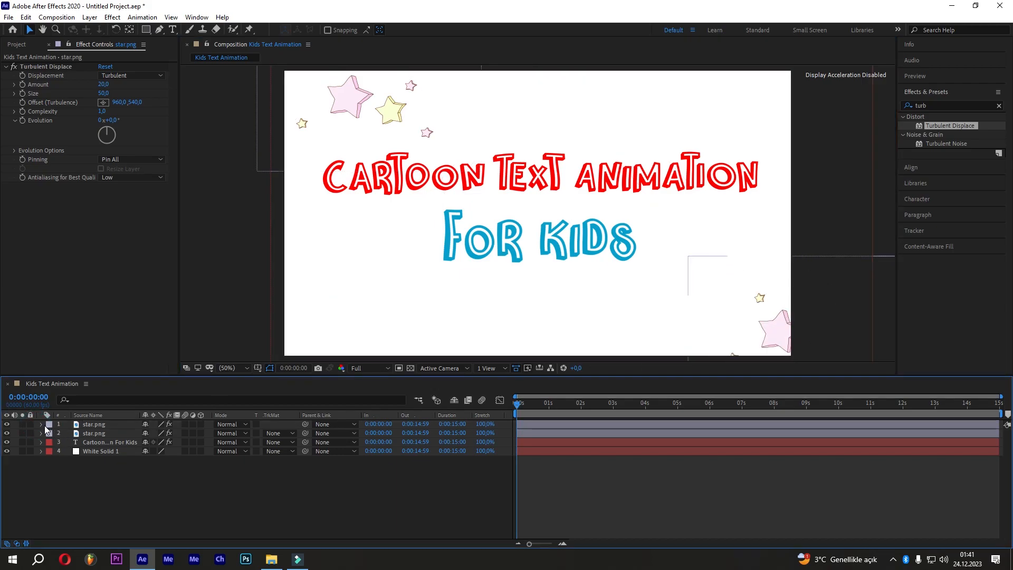
{"action": "left_click", "coordinate": [42, 425]}
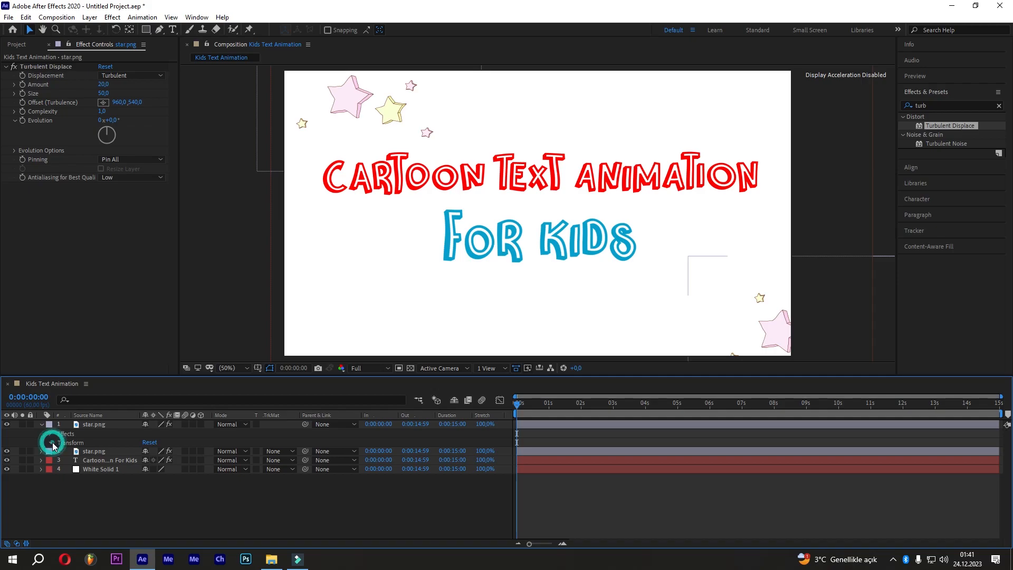
{"action": "left_click", "coordinate": [52, 444]}
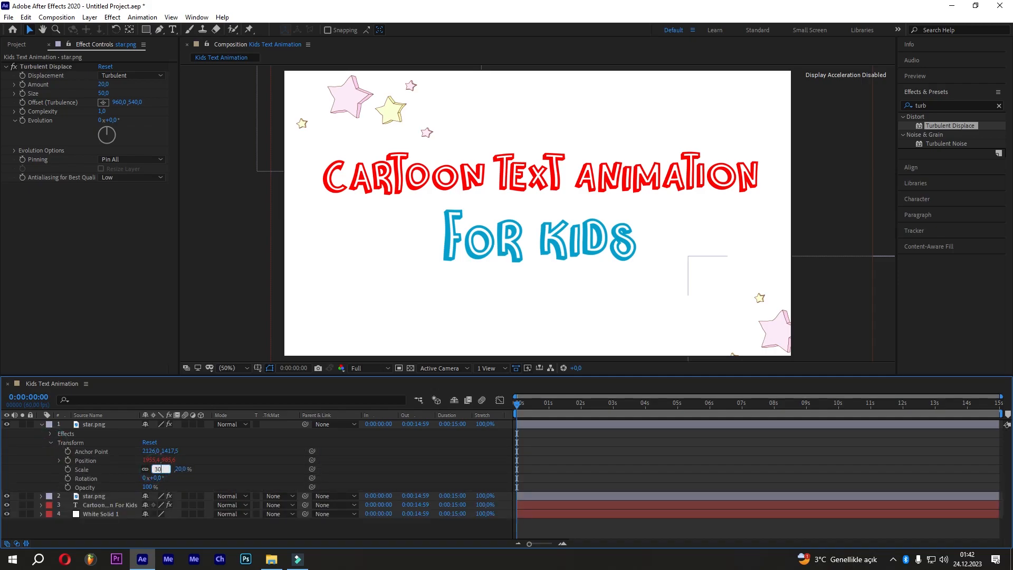
{"action": "key", "text": "Return"}
{"action": "left_click_drag", "start_coordinate": [732, 294], "coordinate": [690, 283]}
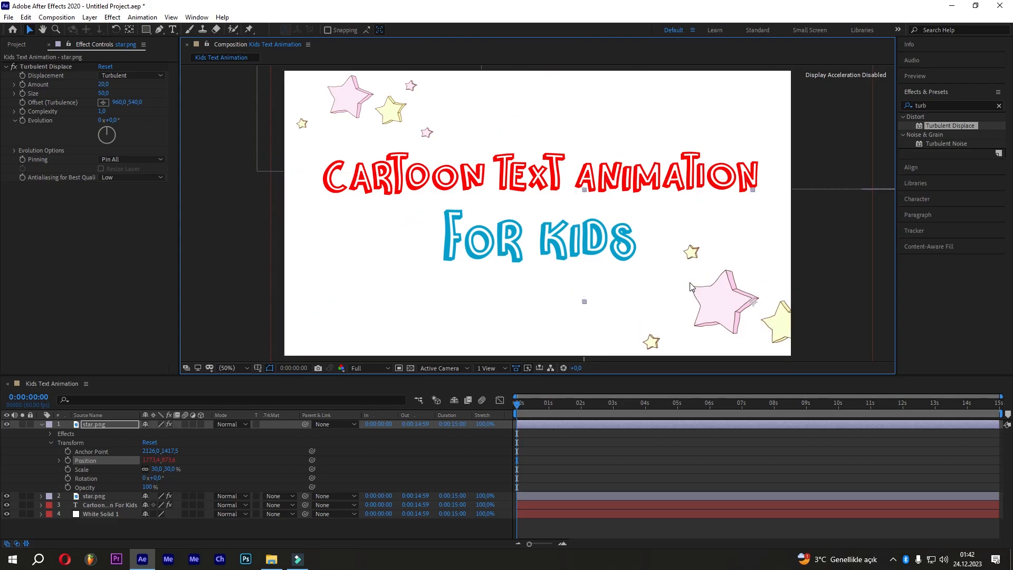
Step: Flip the enlarged star copy horizontally and reposition it in the composition's lower-right corner
{"action": "right_click", "coordinate": [690, 286]}
{"action": "mouse_move", "coordinate": [716, 288]}
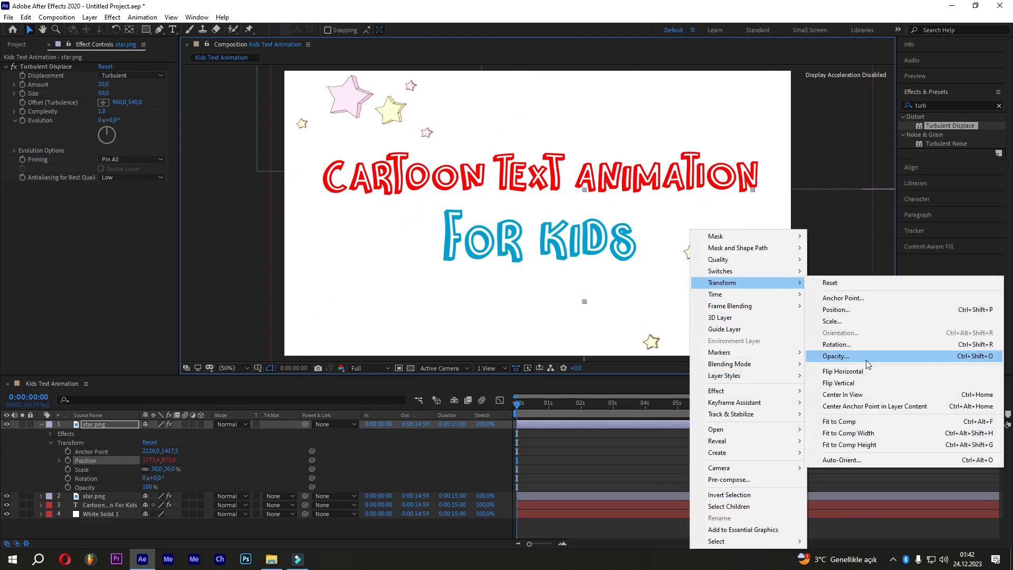
{"action": "left_click", "coordinate": [871, 372]}
{"action": "left_click_drag", "start_coordinate": [780, 321], "coordinate": [756, 313]}
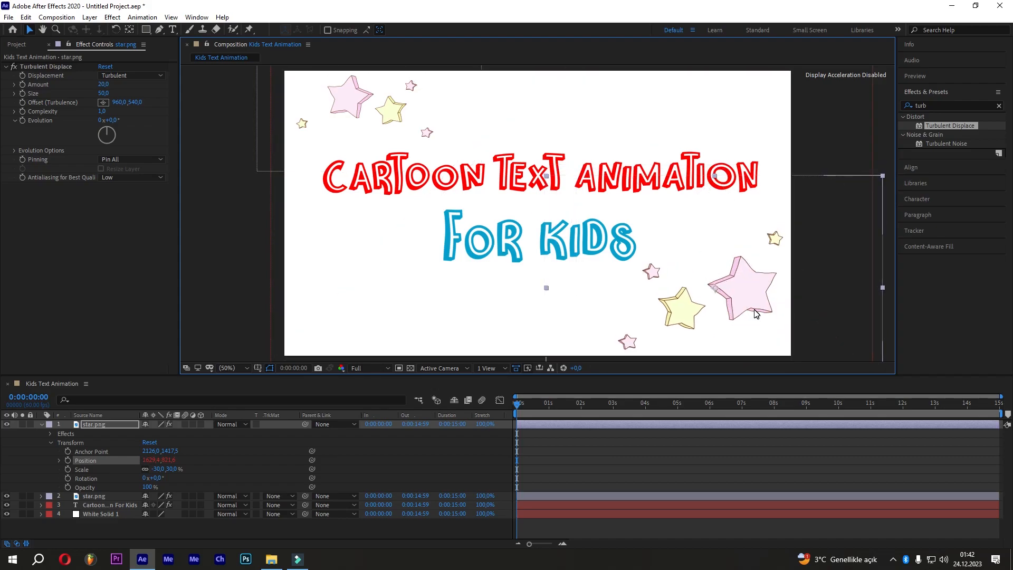
Step: Duplicate the enlarged star layer, move the copy to the composition's upper-right corner and flip it vertically
{"action": "left_click", "coordinate": [25, 17]}
{"action": "left_click", "coordinate": [50, 210]}
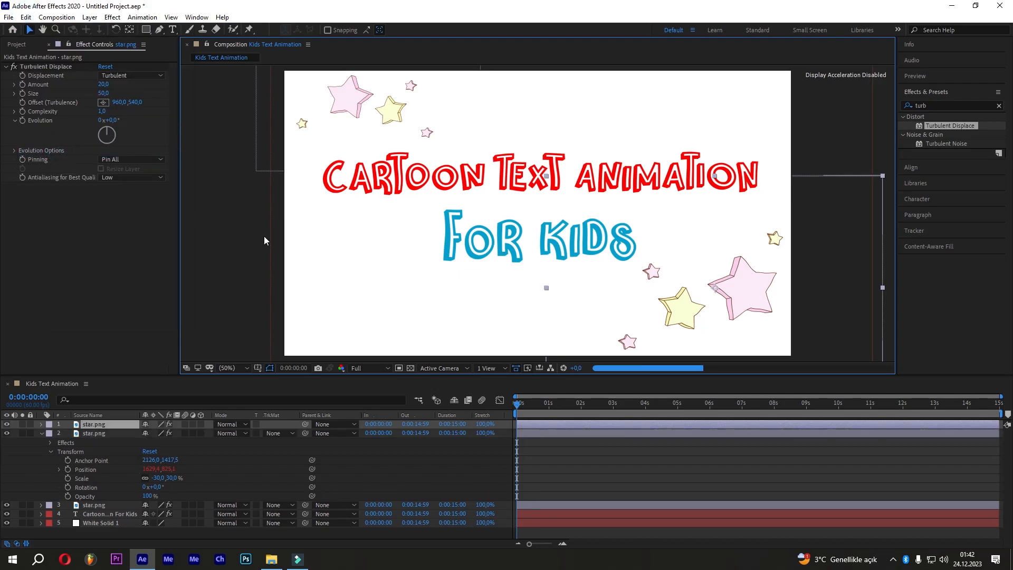
{"action": "left_click_drag", "start_coordinate": [740, 293], "coordinate": [753, 87]}
{"action": "right_click", "coordinate": [753, 87]}
{"action": "left_click", "coordinate": [783, 136]}
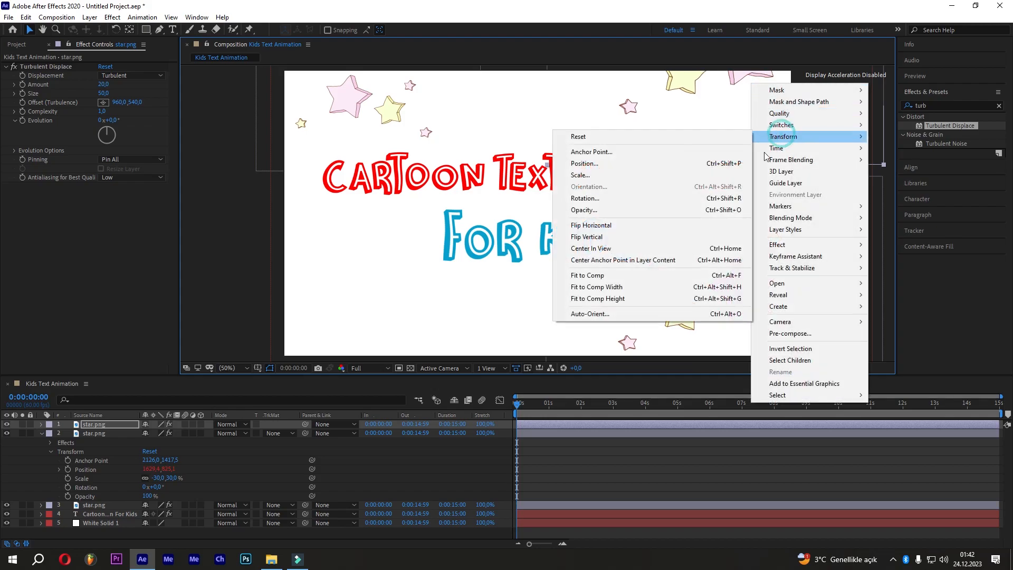
{"action": "left_click", "coordinate": [628, 237]}
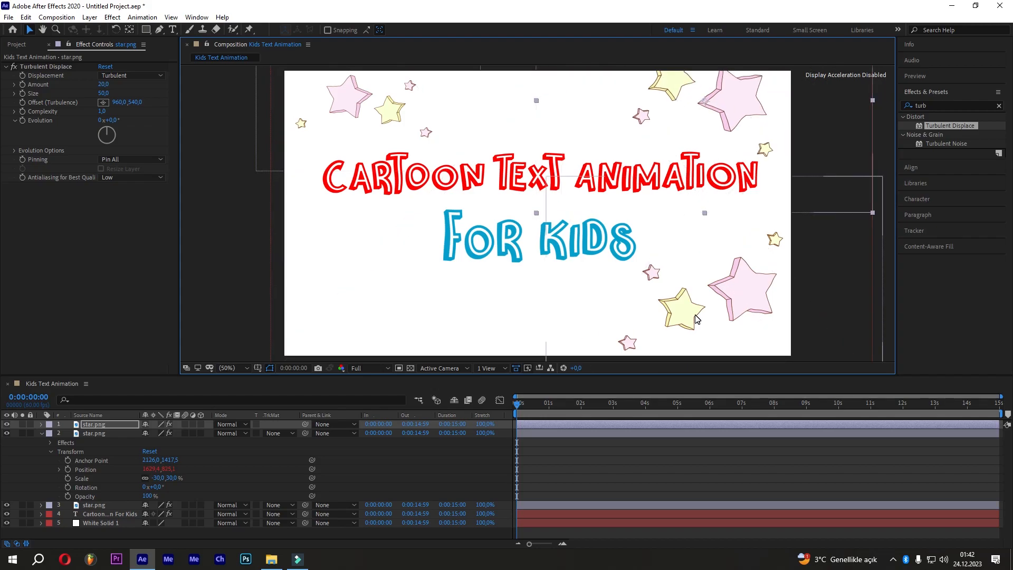
Step: Duplicate the upper-right star layer, place the copy in the composition's lower-left corner and collapse the expanded star layer
{"action": "left_click", "coordinate": [27, 17]}
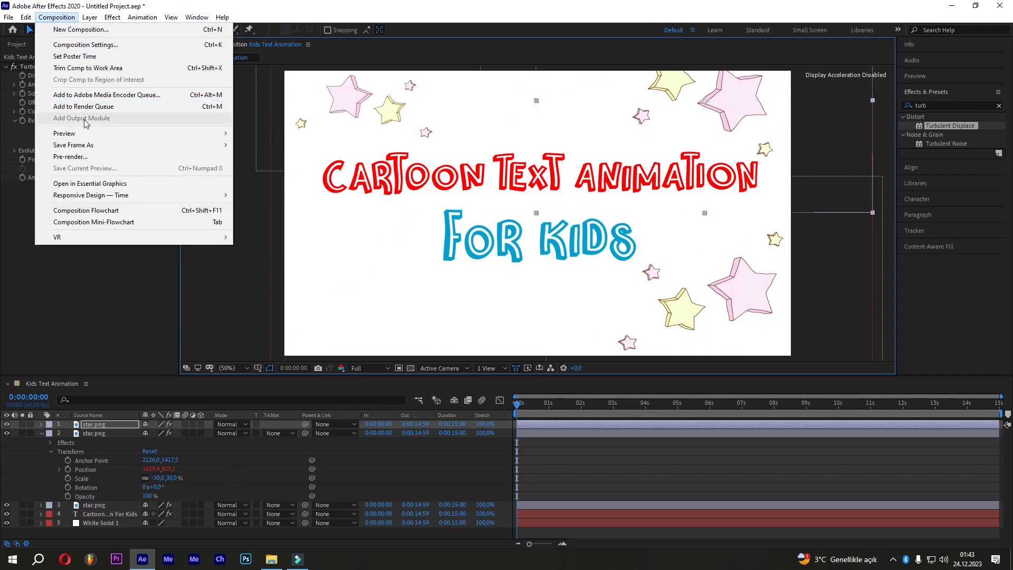
{"action": "left_click", "coordinate": [79, 153]}
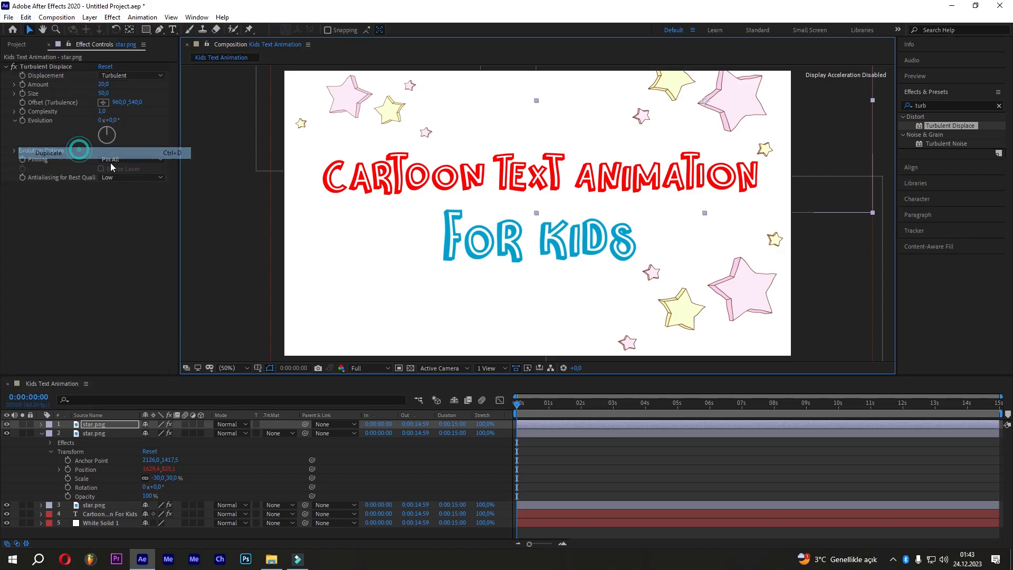
{"action": "left_click_drag", "start_coordinate": [777, 121], "coordinate": [372, 315]}
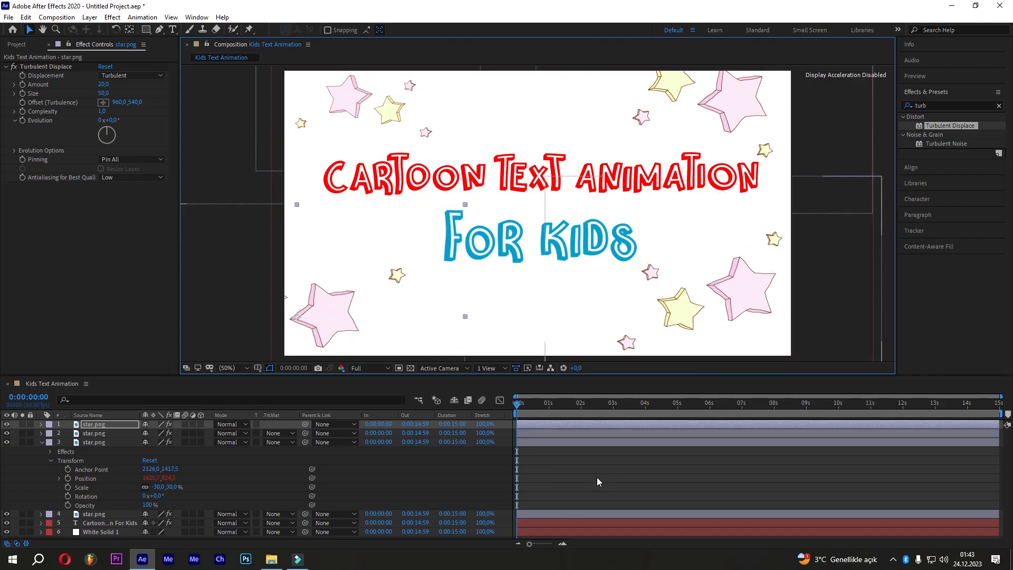
{"action": "left_click", "coordinate": [597, 477]}
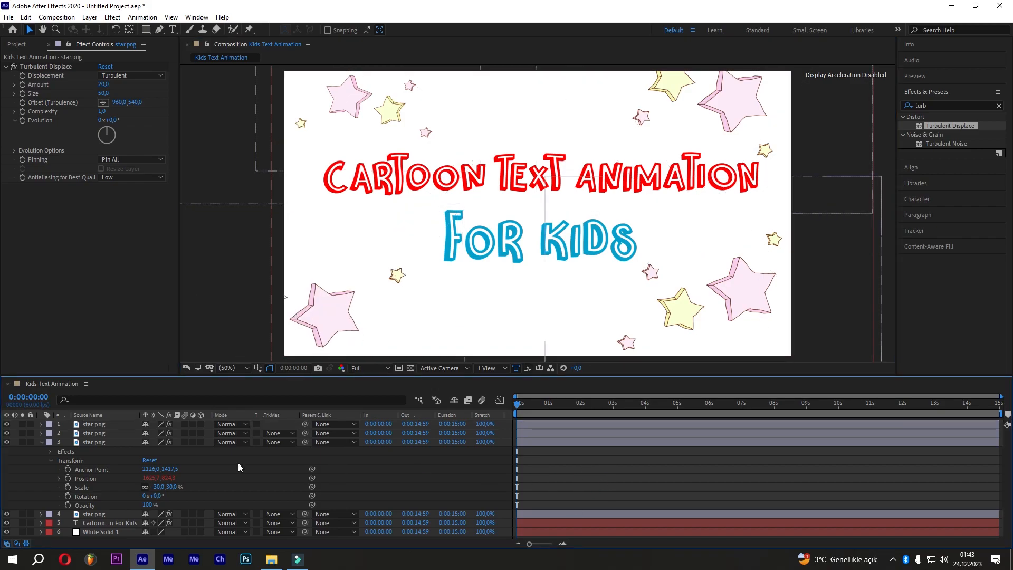
{"action": "left_click", "coordinate": [43, 443]}
Step: Find the Gradient Ramp effect and apply it to the White Solid 1 background layer
{"action": "left_click", "coordinate": [88, 468]}
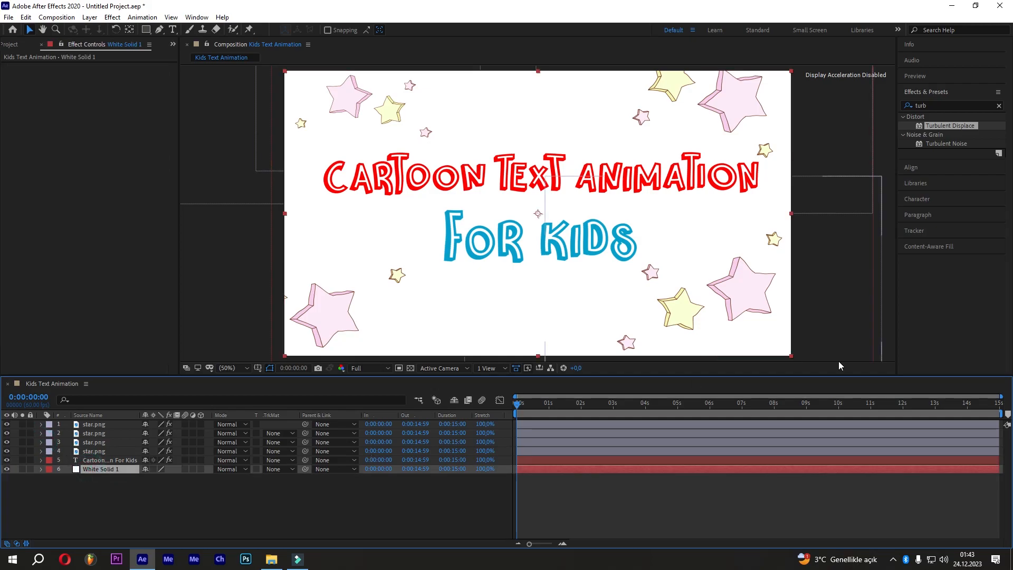
{"action": "left_click", "coordinate": [999, 106]}
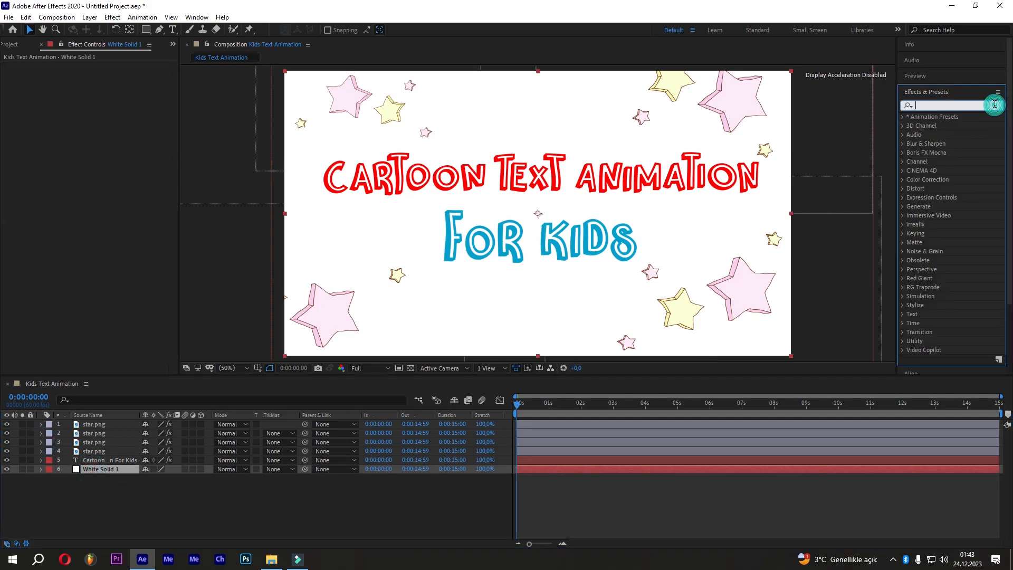
{"action": "type", "text": "gradi"}
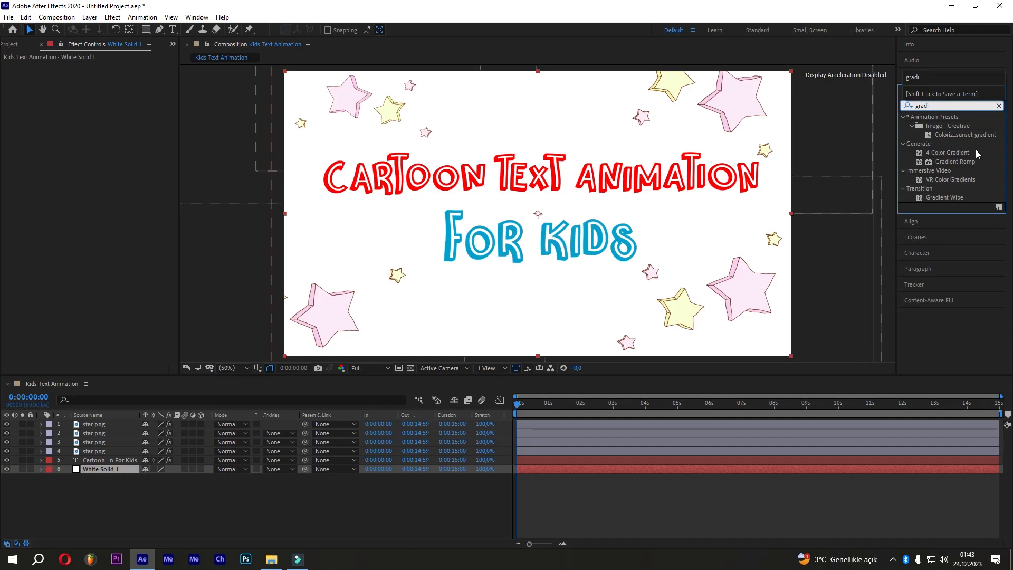
{"action": "left_click", "coordinate": [973, 163]}
{"action": "left_click_drag", "start_coordinate": [953, 172], "coordinate": [106, 471]}
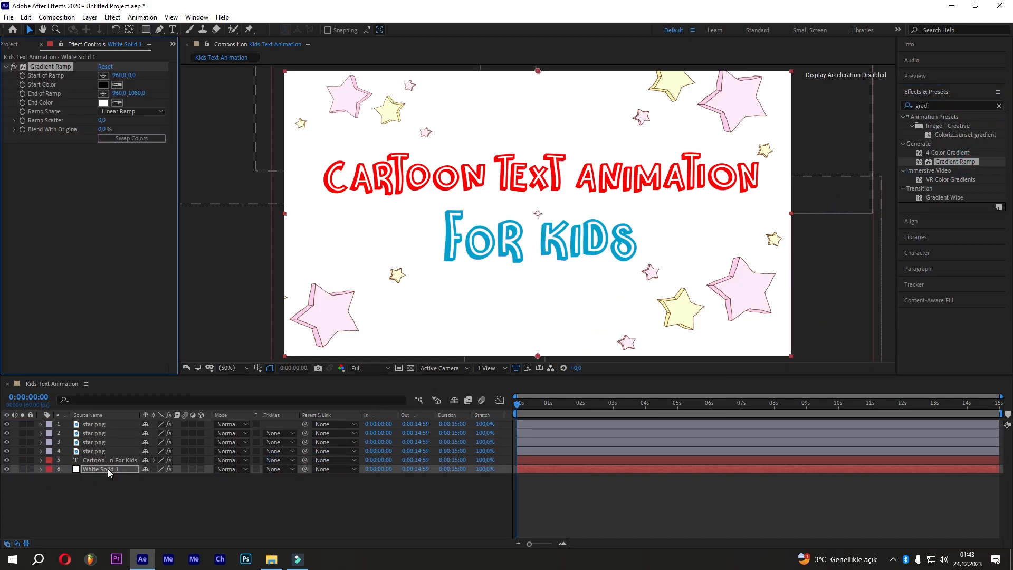
Step: Set the Gradient Ramp's Start Color to light blue 8EDCF2
{"action": "left_click", "coordinate": [105, 86]}
{"action": "left_click_drag", "start_coordinate": [148, 290], "coordinate": [114, 237]}
{"action": "left_click", "coordinate": [265, 302]}
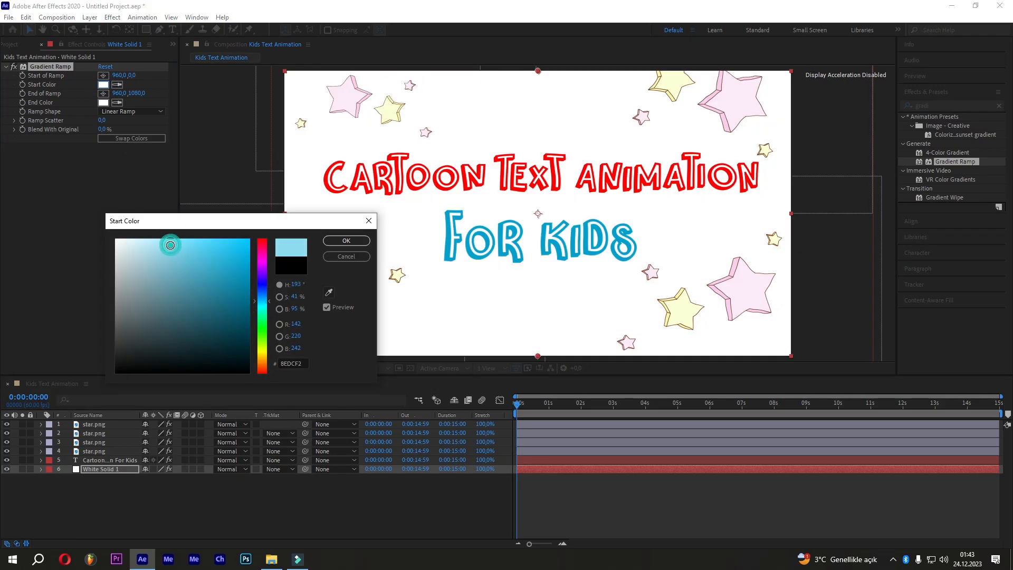
{"action": "left_click", "coordinate": [346, 241]}
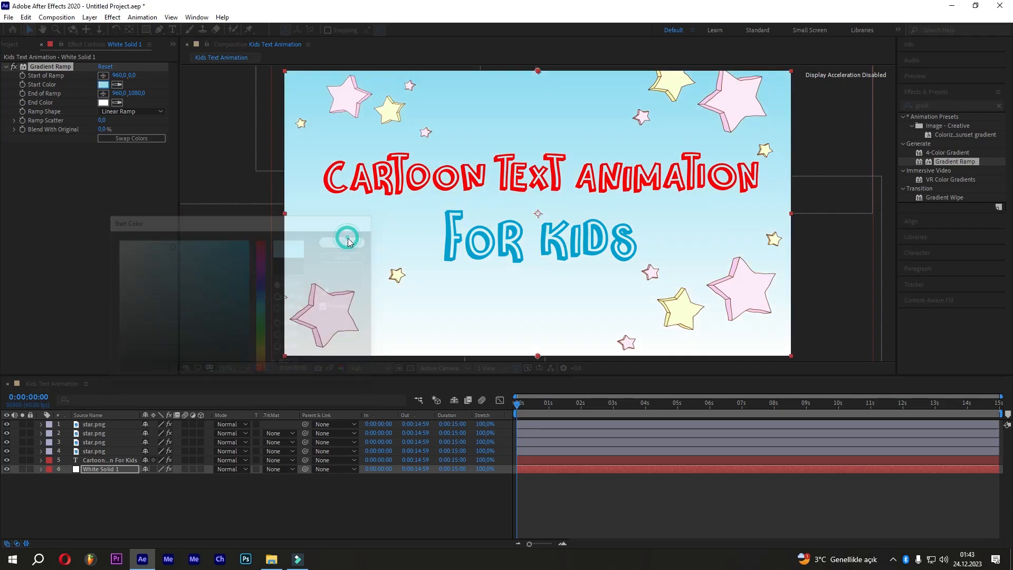
{"action": "left_click", "coordinate": [104, 103]}
{"action": "left_click", "coordinate": [264, 305]}
{"action": "mouse_move", "coordinate": [123, 241]}
{"action": "left_mouse_down"}
{"action": "mouse_move", "coordinate": [131, 244]}
{"action": "mouse_move", "coordinate": [116, 239]}
{"action": "left_mouse_up"}
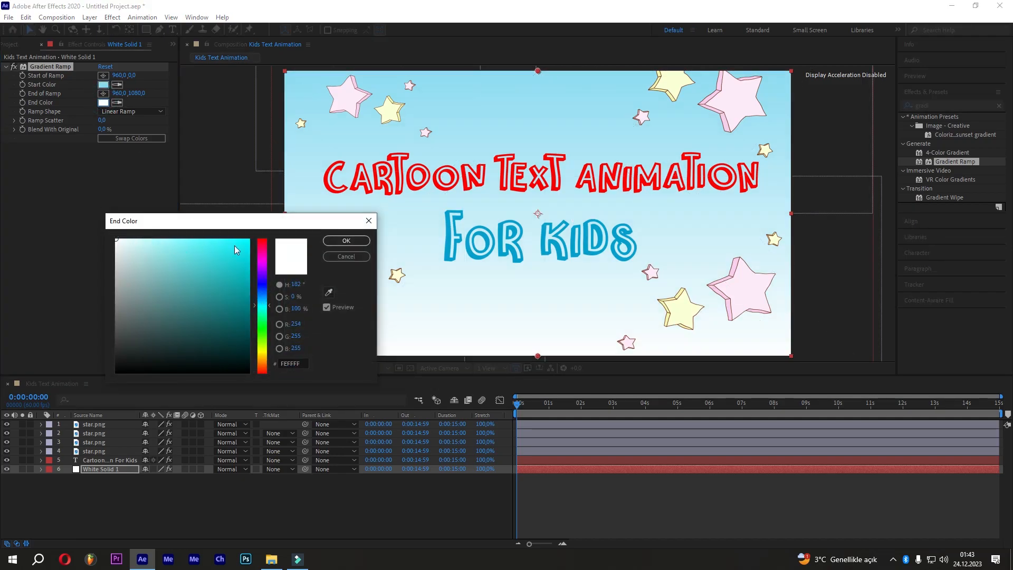
{"action": "left_click", "coordinate": [334, 257]}
{"action": "left_click", "coordinate": [95, 185]}
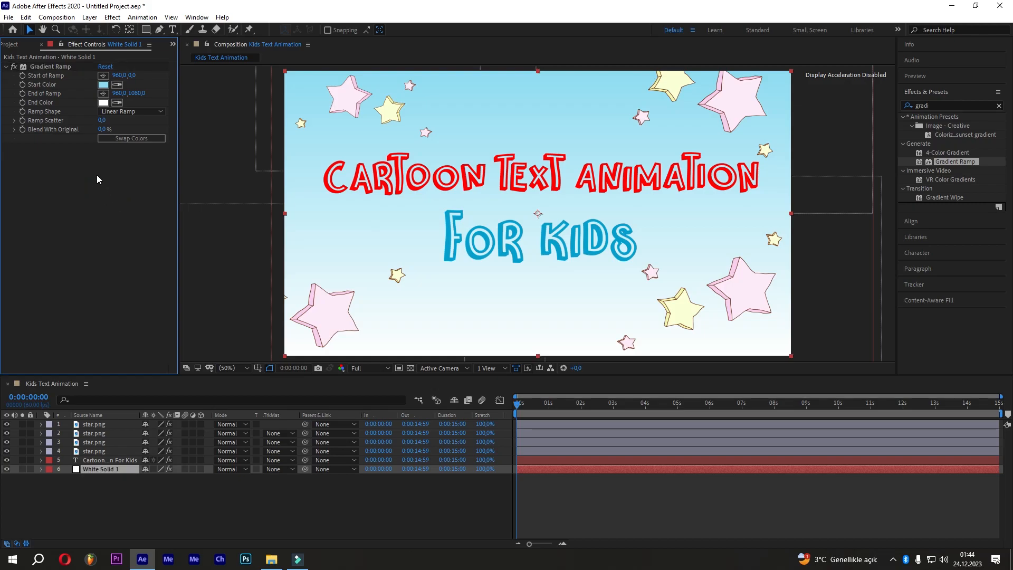
{"action": "left_click", "coordinate": [201, 492]}
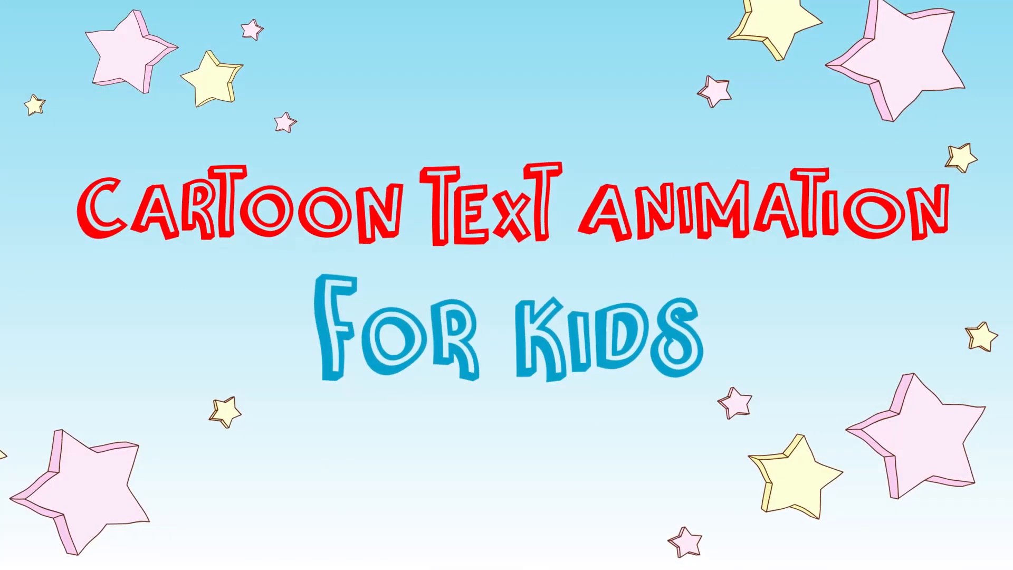